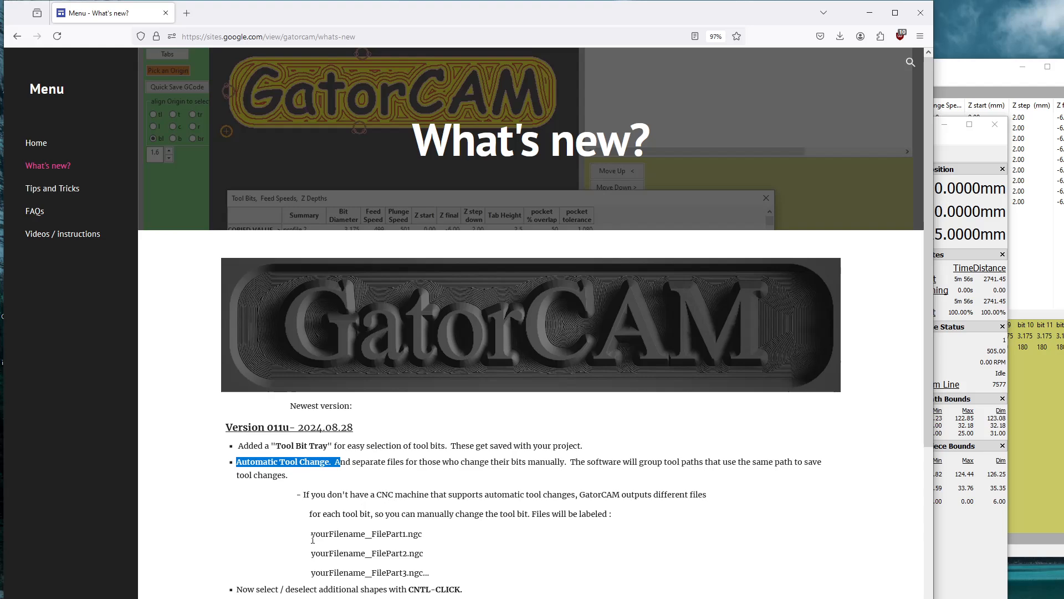
Read the Version 011u notes on numbered G-code part files and on selecting additional shapes.
{"action": "left_click_drag", "start_coordinate": [312, 536], "coordinate": [433, 535]}
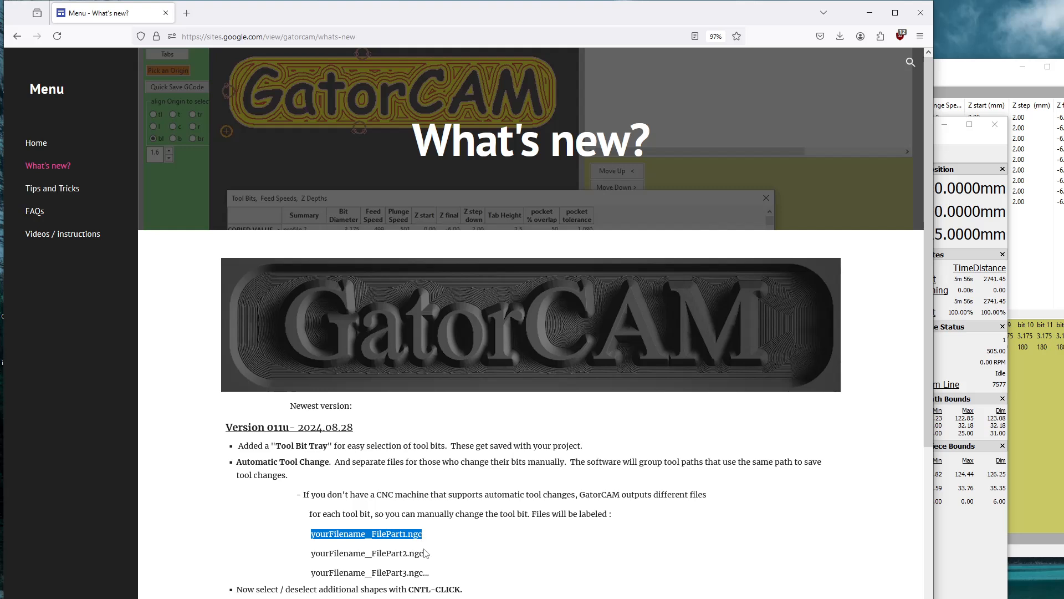
{"action": "left_click_drag", "start_coordinate": [423, 554], "coordinate": [309, 555]}
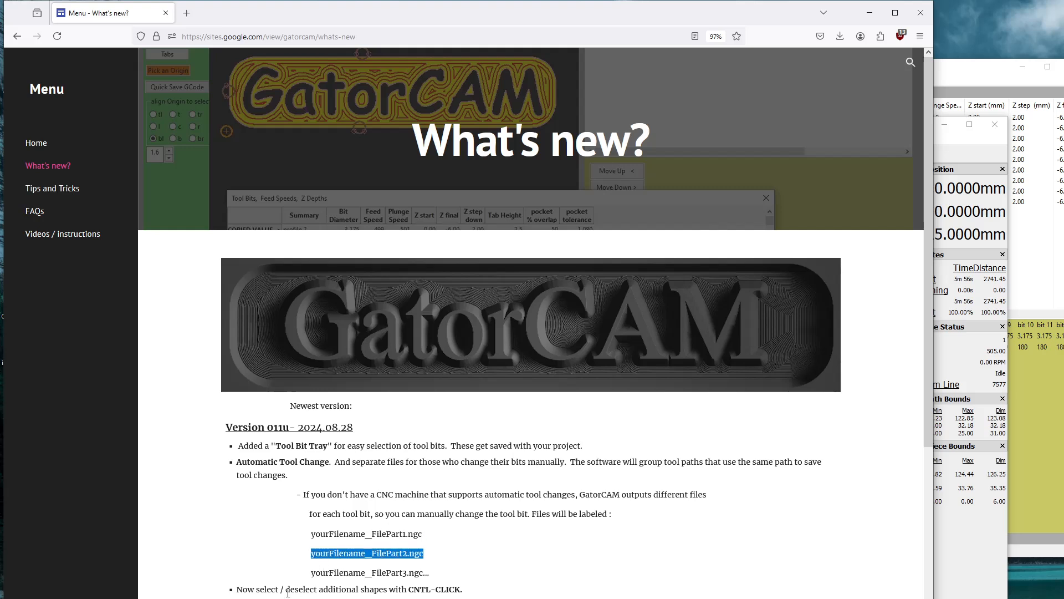
{"action": "left_click_drag", "start_coordinate": [278, 592], "coordinate": [467, 587]}
{"action": "scroll", "coordinate": [463, 586], "scroll_direction": "down", "scroll_amount": 2}
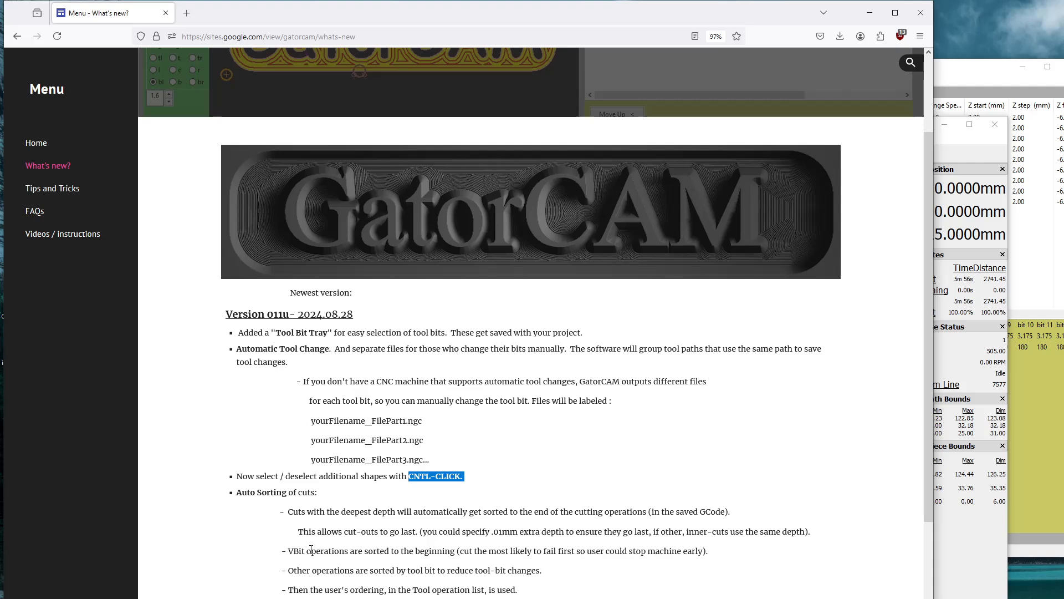
Examine the Auto Sorting notes on ordering by tool bit, last cut-outs, VBit operations and the user's own order.
{"action": "left_click_drag", "start_coordinate": [310, 570], "coordinate": [535, 571]}
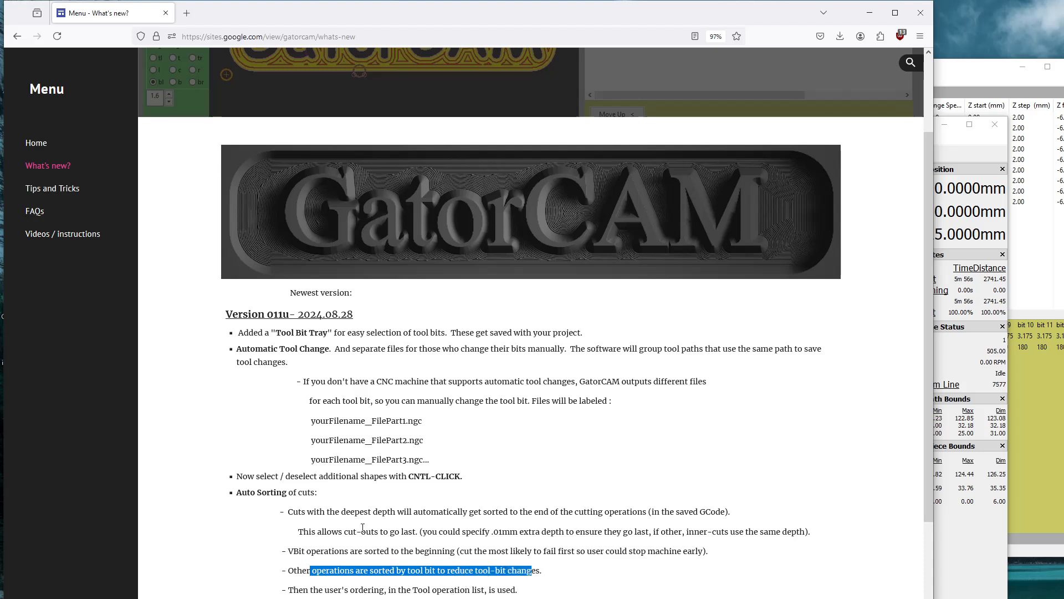
{"action": "left_click_drag", "start_coordinate": [354, 533], "coordinate": [446, 532]}
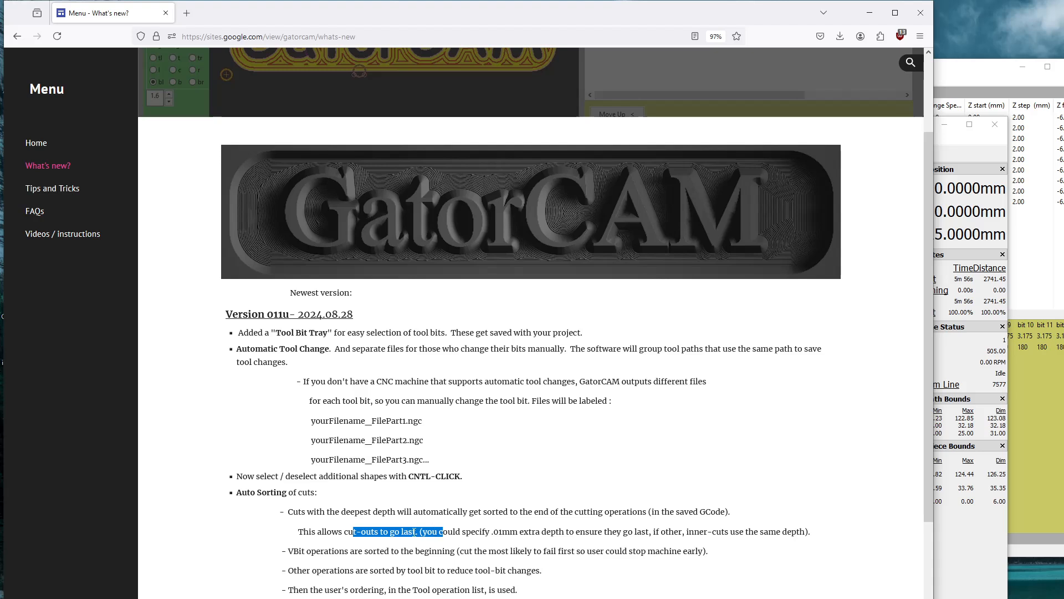
{"action": "left_click_drag", "start_coordinate": [288, 551], "coordinate": [461, 549]}
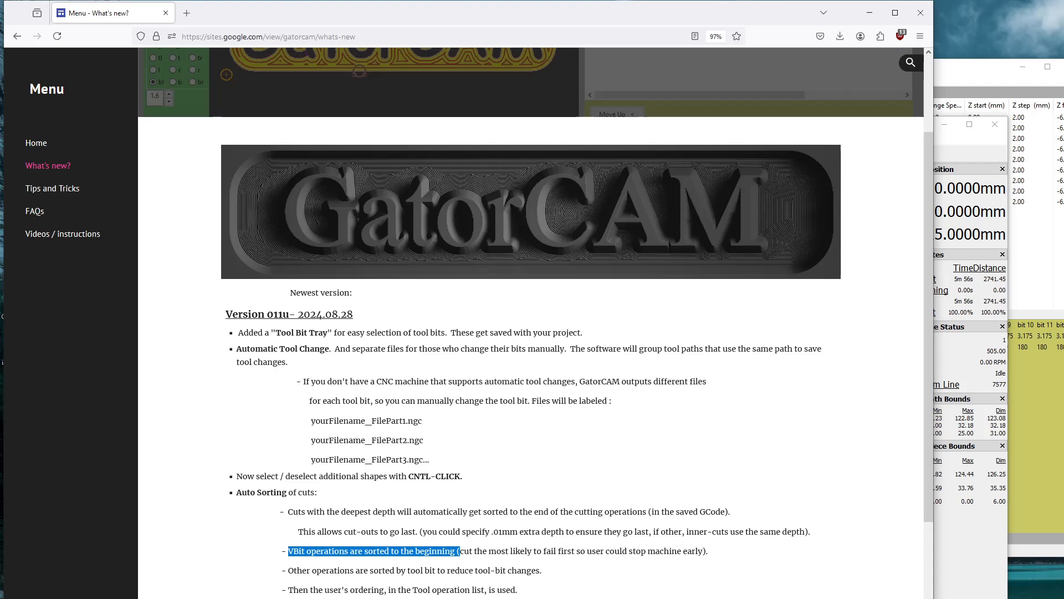
{"action": "left_click", "coordinate": [386, 592]}
{"action": "left_click_drag", "start_coordinate": [386, 591], "coordinate": [518, 593]}
{"action": "left_click", "coordinate": [517, 595]}
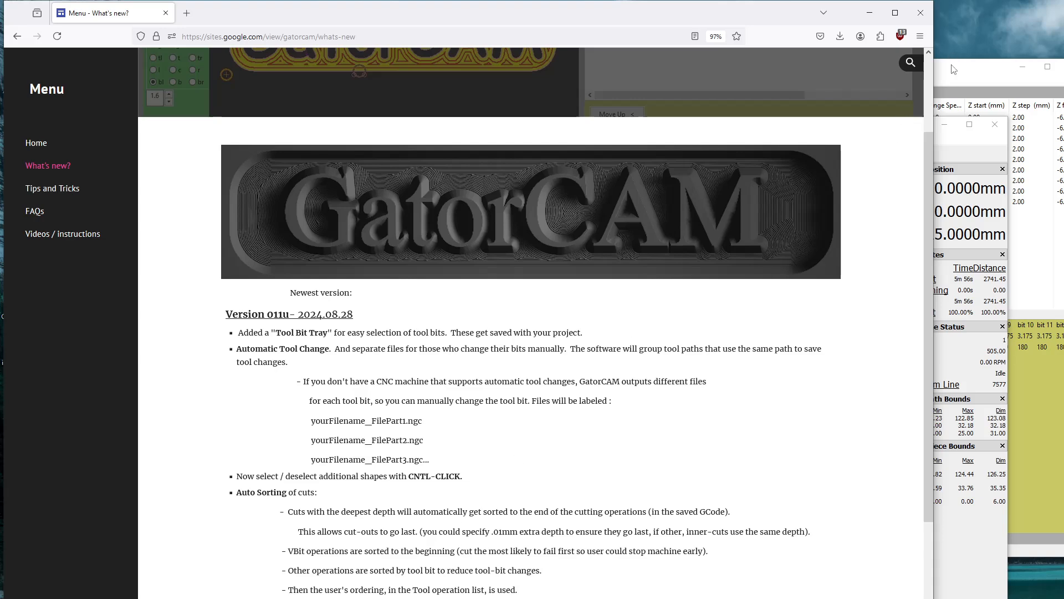
Switch to GatorCAM and quick-load the saved project.
{"action": "left_click_drag", "start_coordinate": [951, 69], "coordinate": [923, 72]}
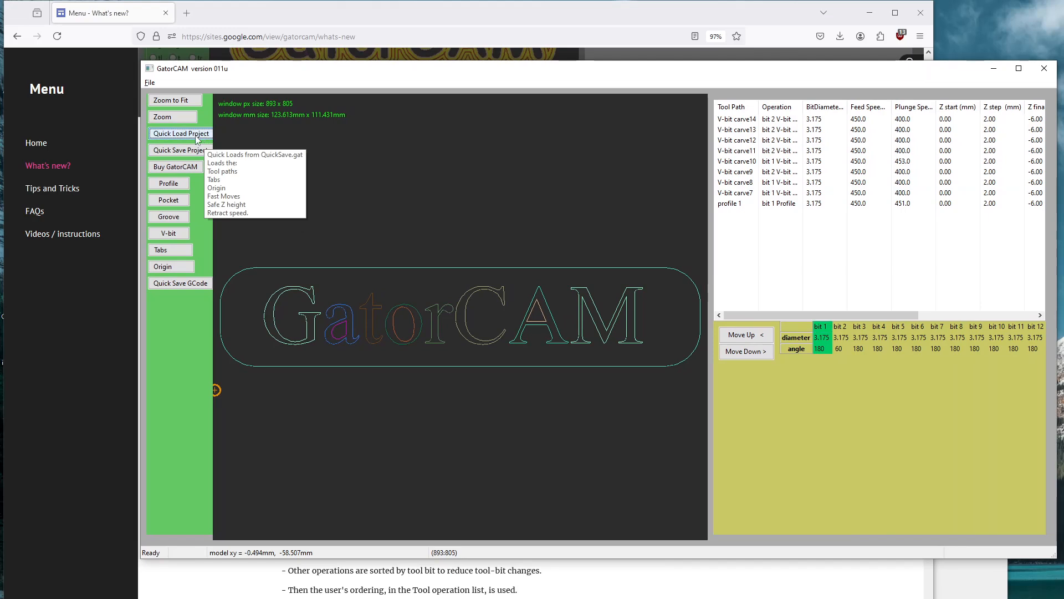
{"action": "left_click", "coordinate": [193, 138]}
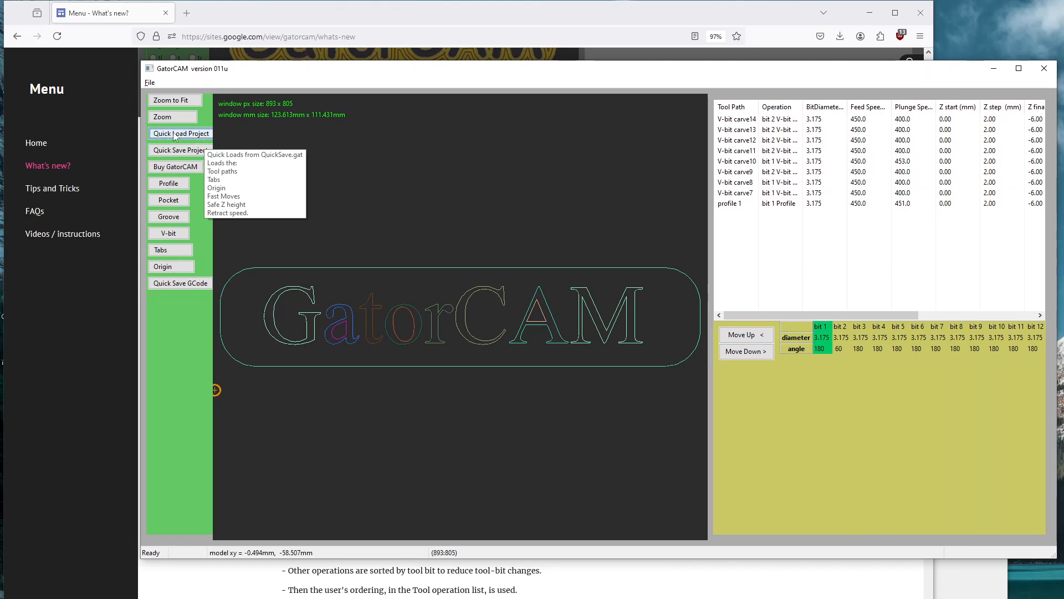
Add the letters G, a and t to the selection one at a time, and deselect them individually.
{"action": "left_click", "coordinate": [279, 340]}
{"action": "left_click", "coordinate": [339, 325], "text": "shift"}
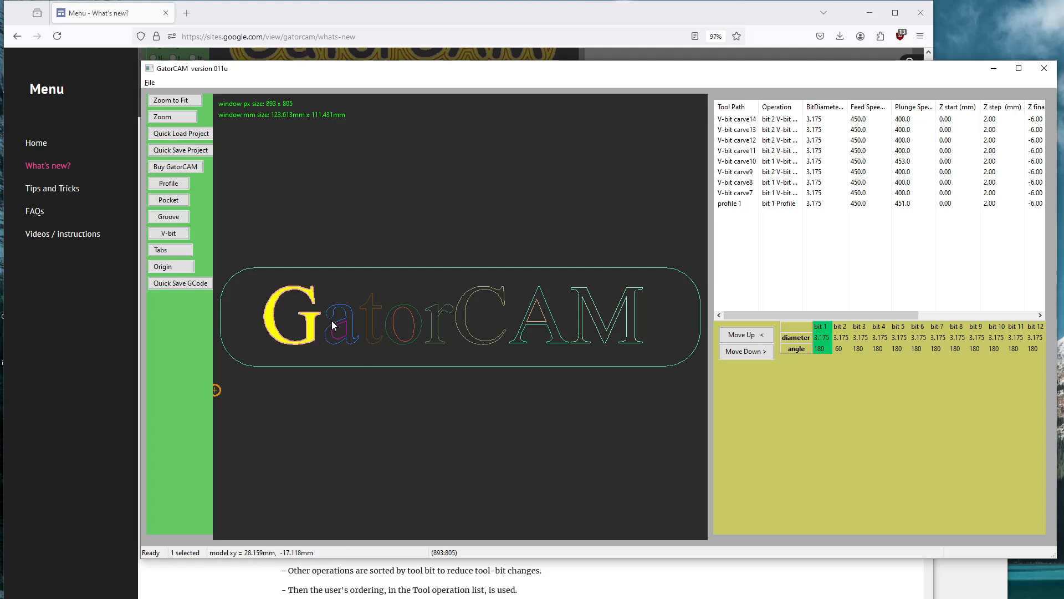
{"action": "left_click", "coordinate": [368, 303], "text": "shift"}
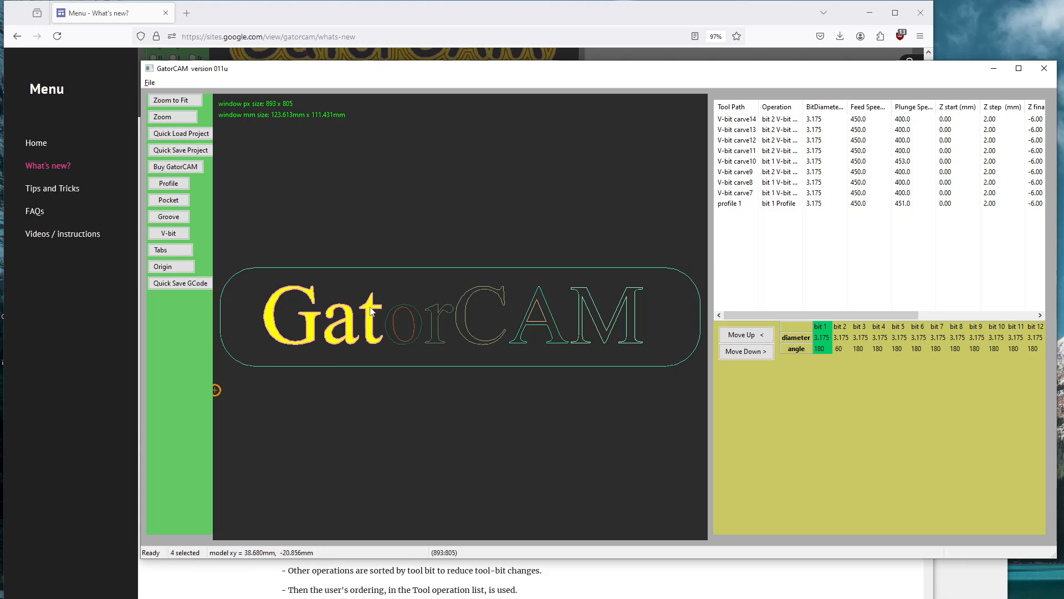
{"action": "left_click", "coordinate": [370, 306], "text": "shift"}
{"action": "left_click", "coordinate": [310, 332], "text": "shift"}
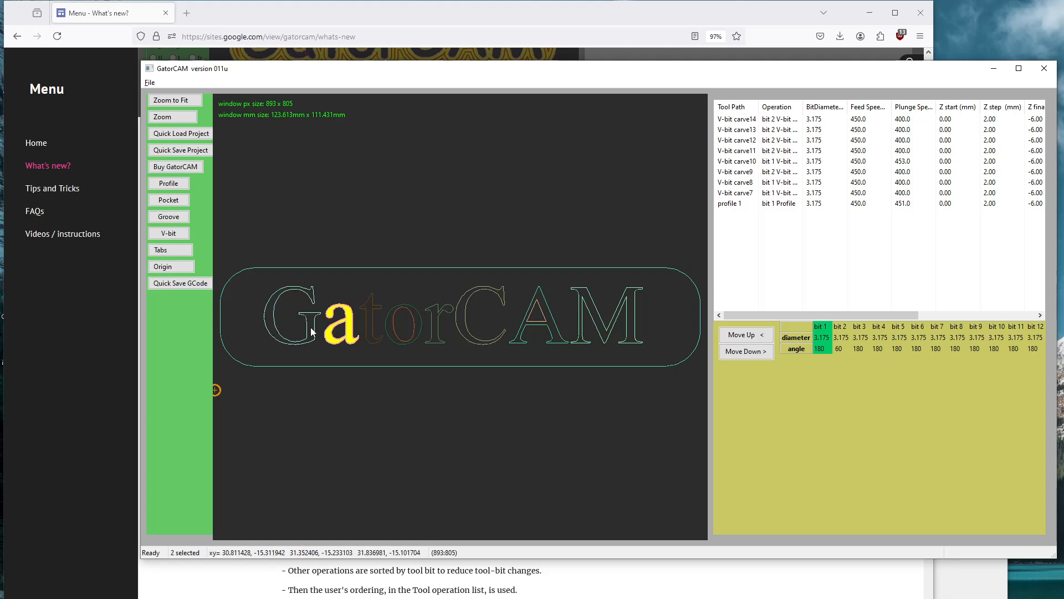
{"action": "left_click", "coordinate": [347, 319], "text": "shift"}
Select all shapes, remove the rounded outer outline from the selection, and clear the selection.
{"action": "key", "text": "ctrl+a"}
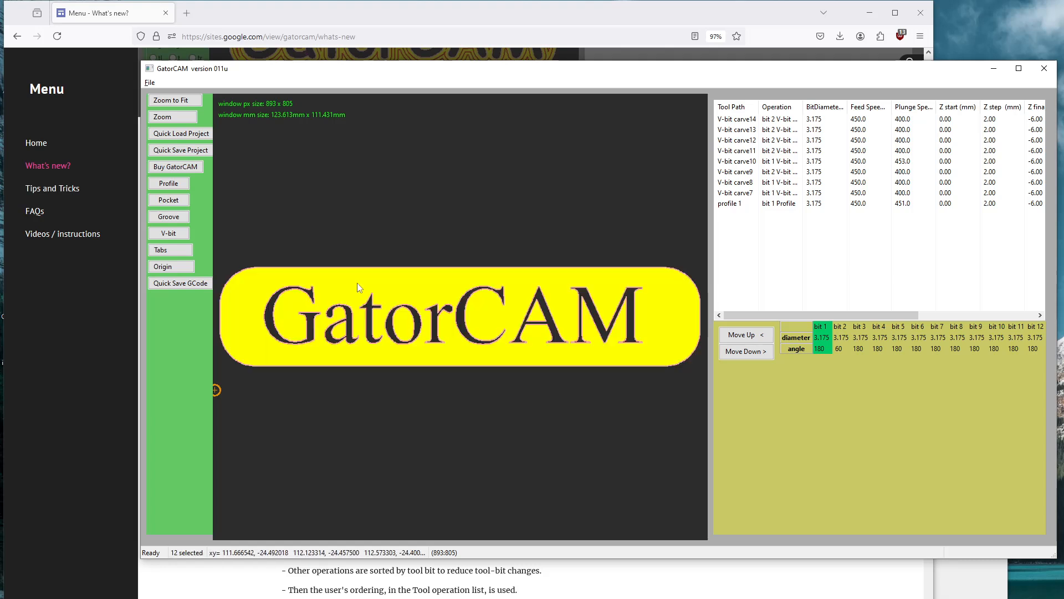
{"action": "left_click", "coordinate": [357, 283], "text": "shift"}
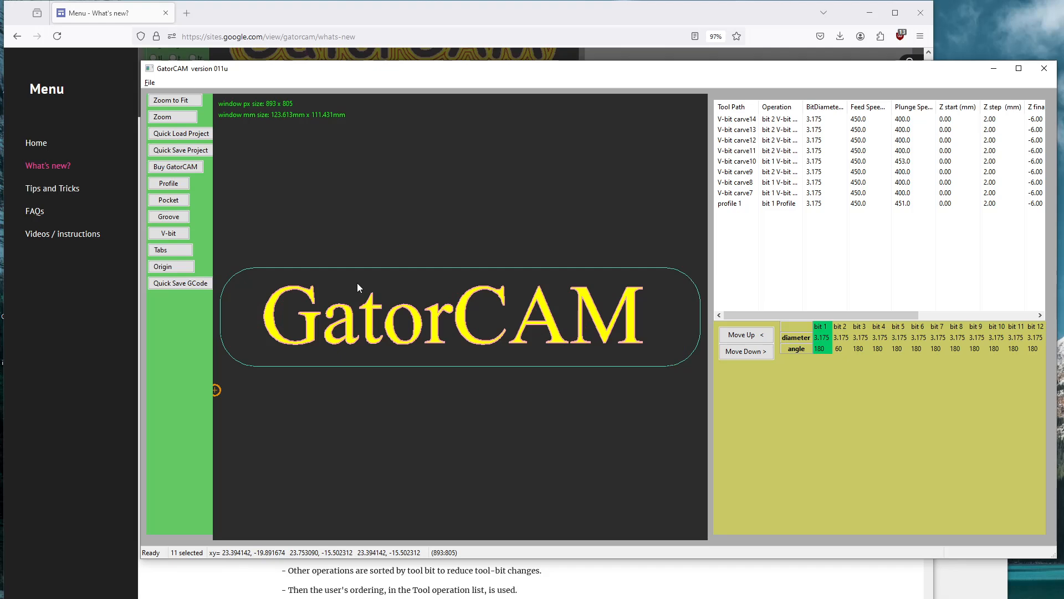
{"action": "left_click", "coordinate": [365, 229]}
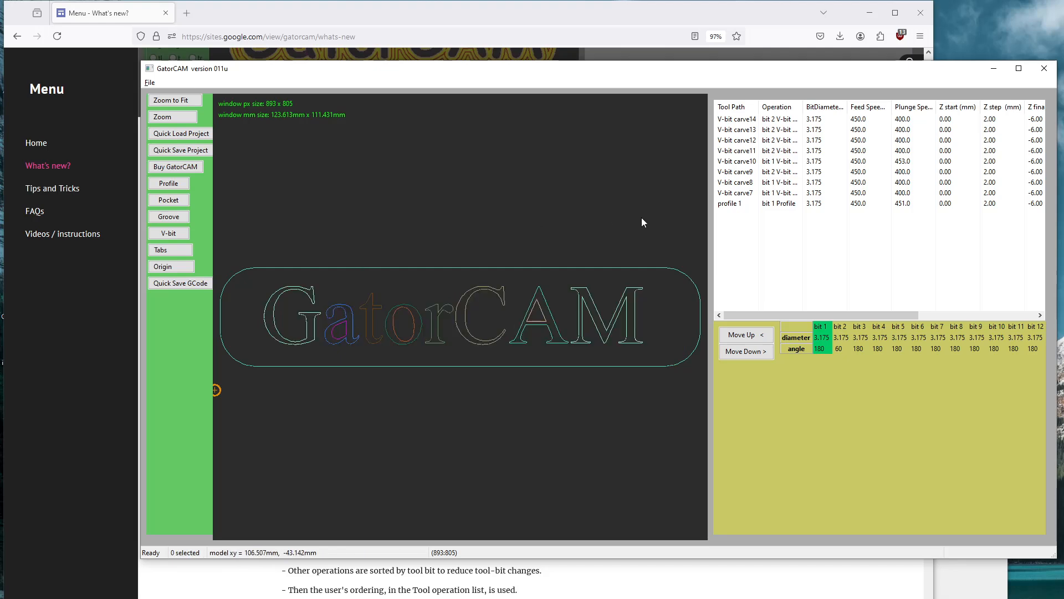
Highlight the V-bit carve14 tool path and rename bit 2 in the tool bit tray to "bit 2t".
{"action": "left_click", "coordinate": [747, 120]}
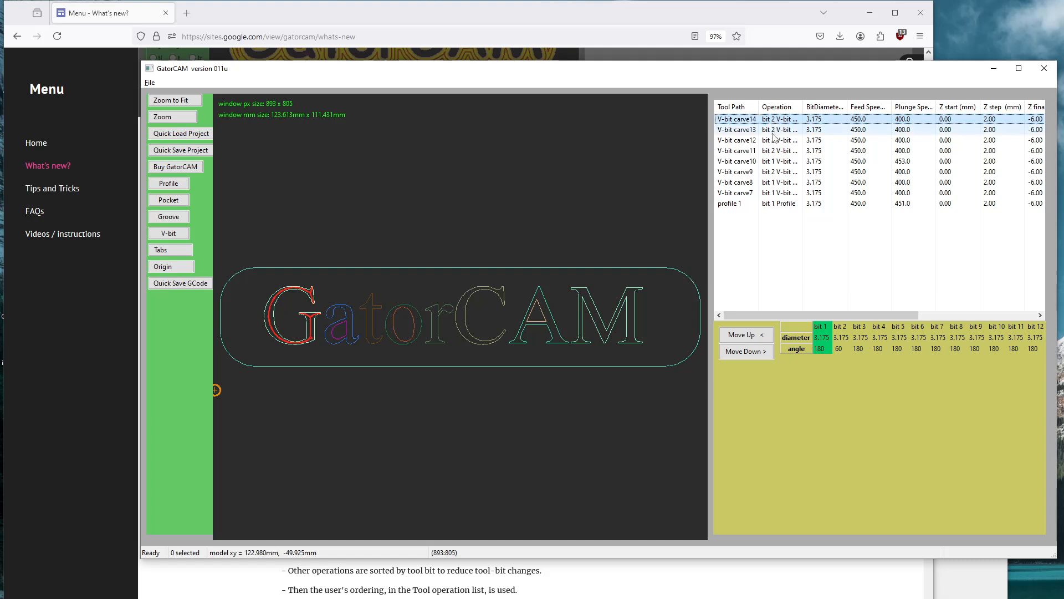
{"action": "left_click", "coordinate": [842, 328]}
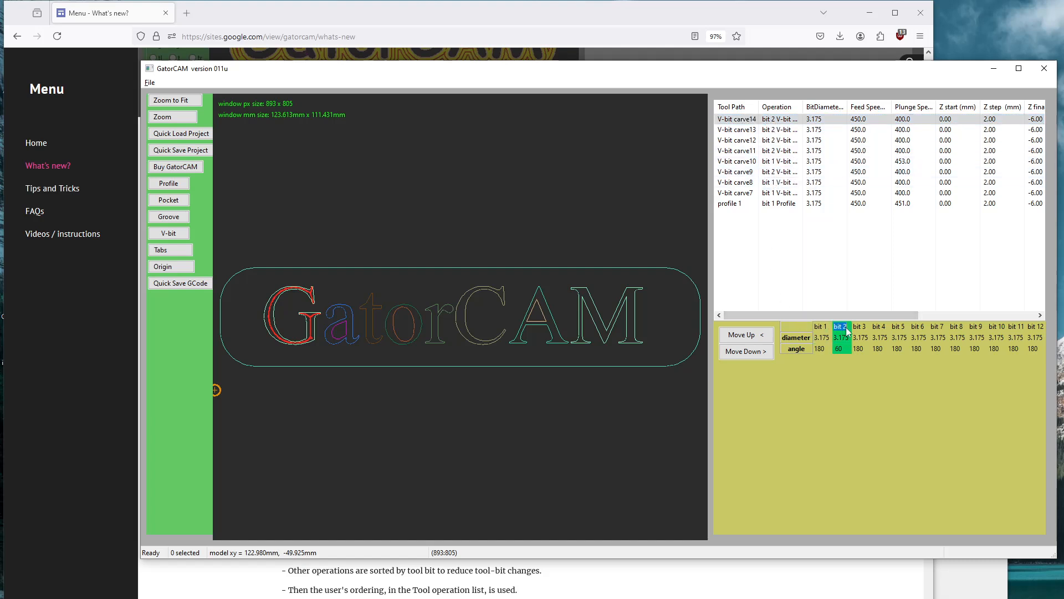
{"action": "left_click", "coordinate": [846, 327]}
{"action": "type", "text": "t"}
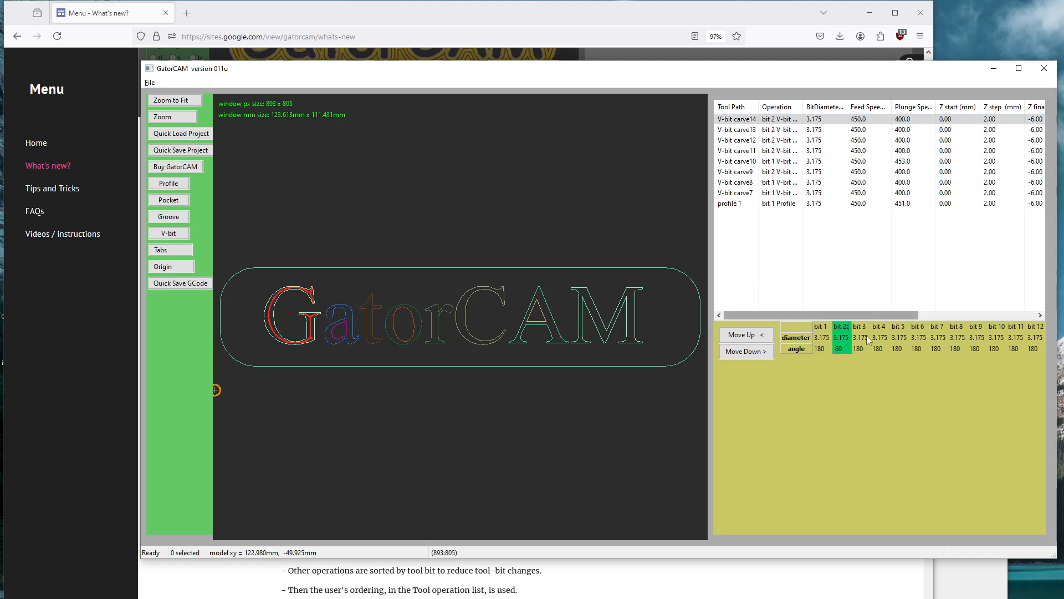
{"action": "key", "text": "Return"}
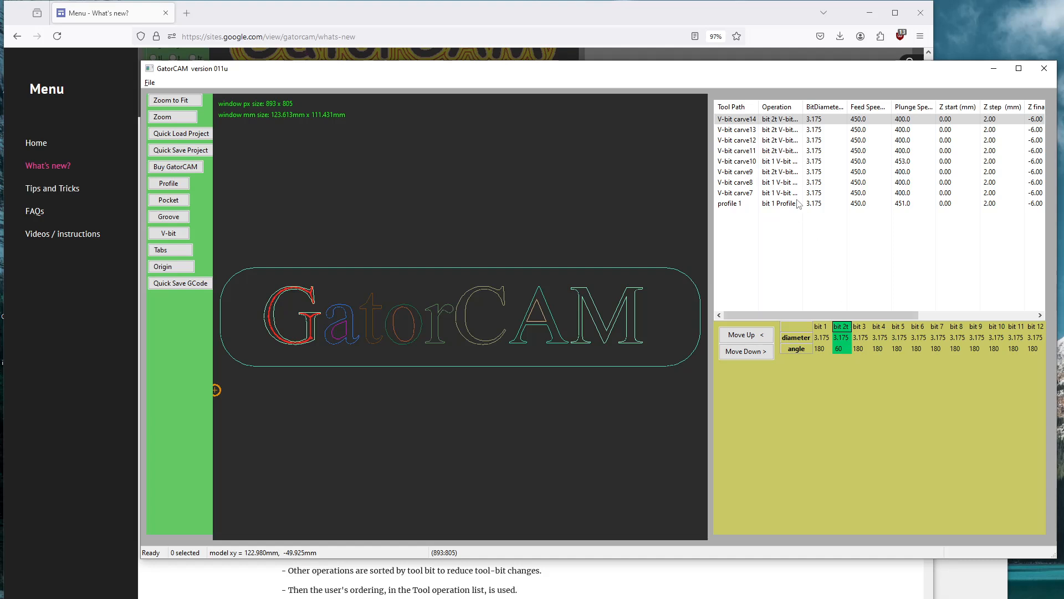
Set the diameter of bit 2t to 2.175, check the V-bit carve9 tool path, and restore the diameter to 3.175.
{"action": "left_click", "coordinate": [841, 339]}
{"action": "left_click", "coordinate": [841, 340]}
{"action": "key", "text": "Return"}
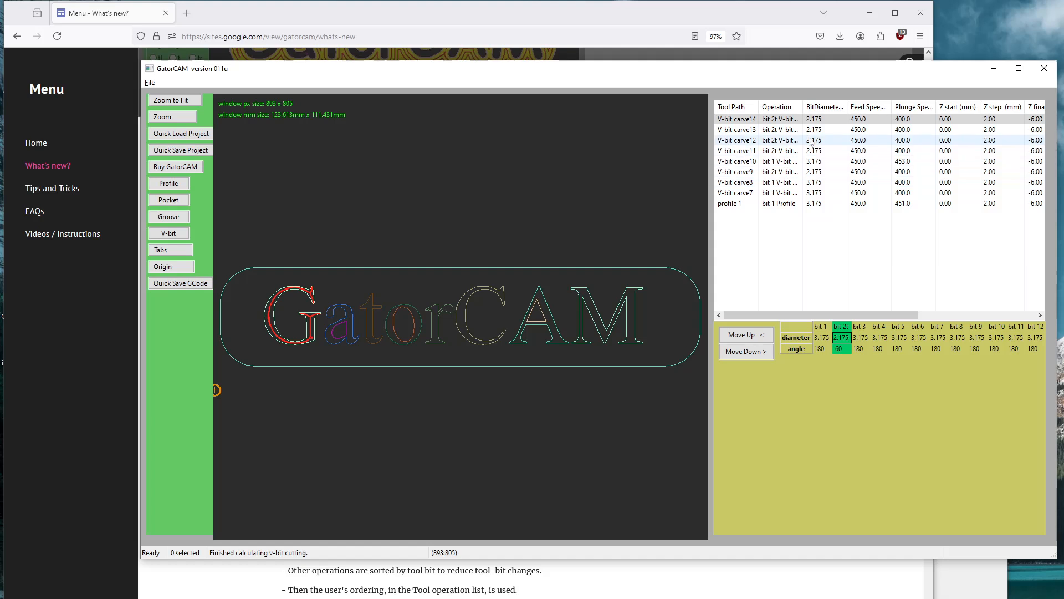
{"action": "left_click", "coordinate": [813, 173]}
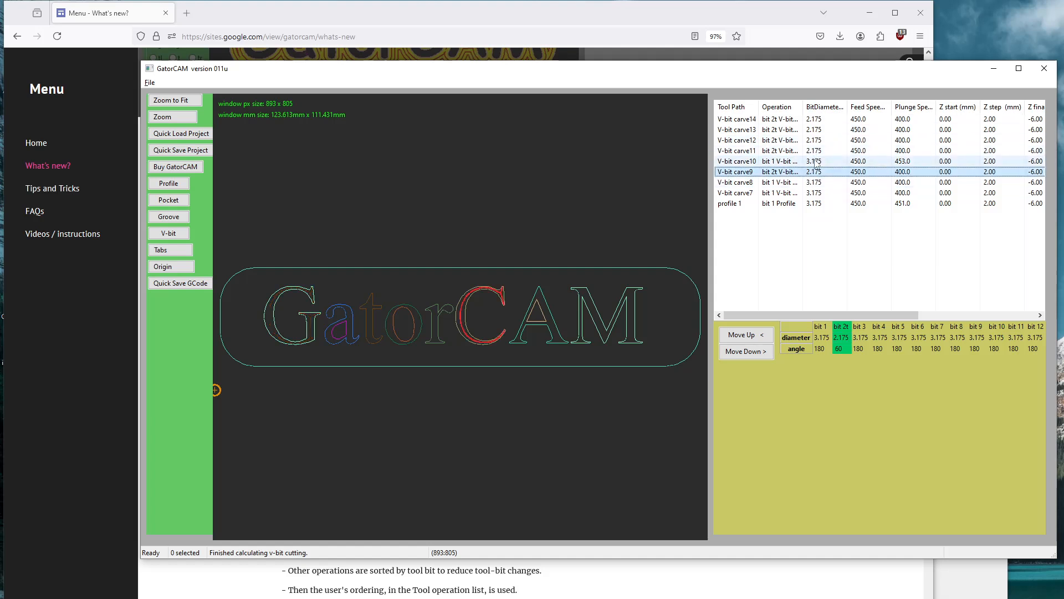
{"action": "double_click", "coordinate": [842, 338]}
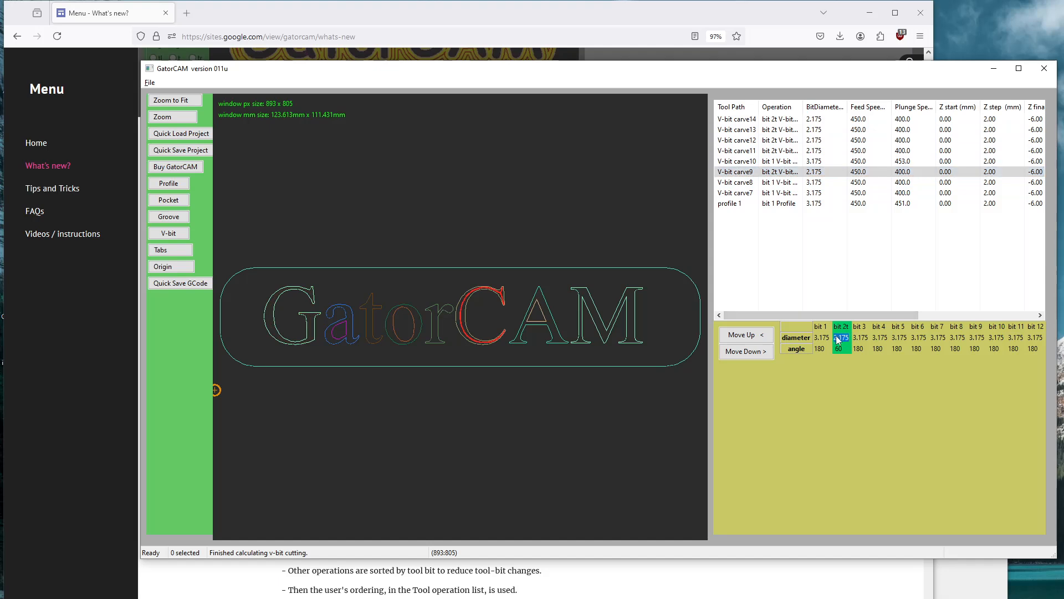
{"action": "key", "text": "Return"}
Move the profile 1 tool path up to just below V-bit carve11, quick-saving the G-code before and after the reorder.
{"action": "left_click", "coordinate": [178, 284]}
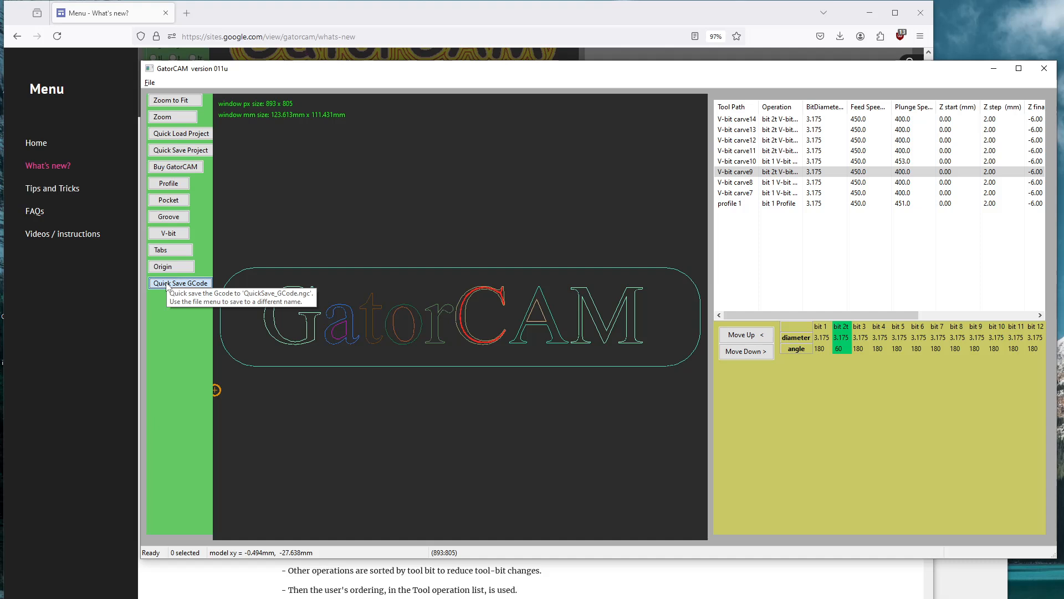
{"action": "left_click", "coordinate": [740, 203]}
{"action": "left_click", "coordinate": [749, 334]}
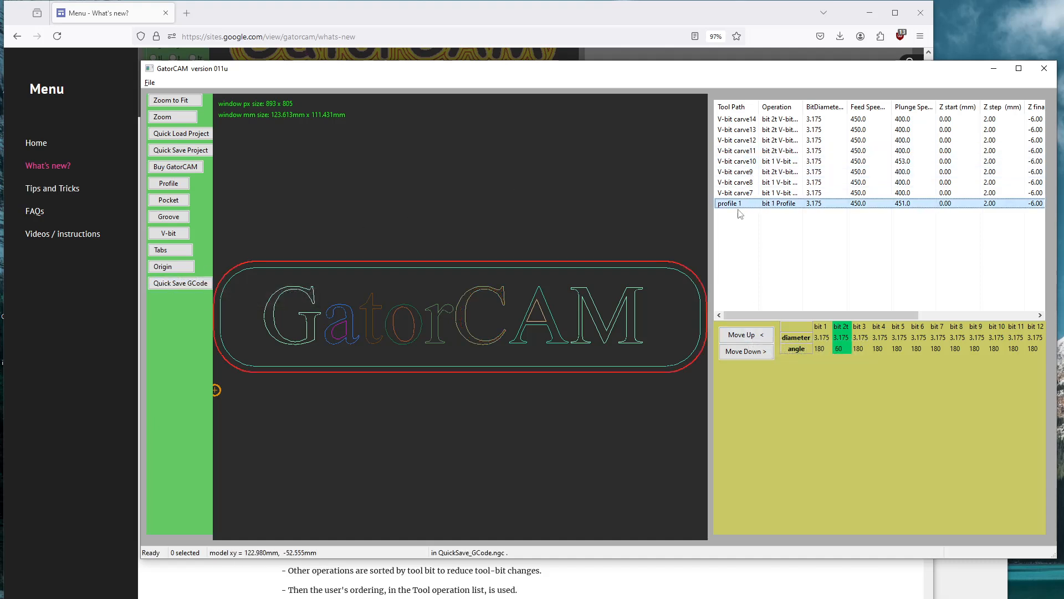
{"action": "left_click", "coordinate": [743, 335]}
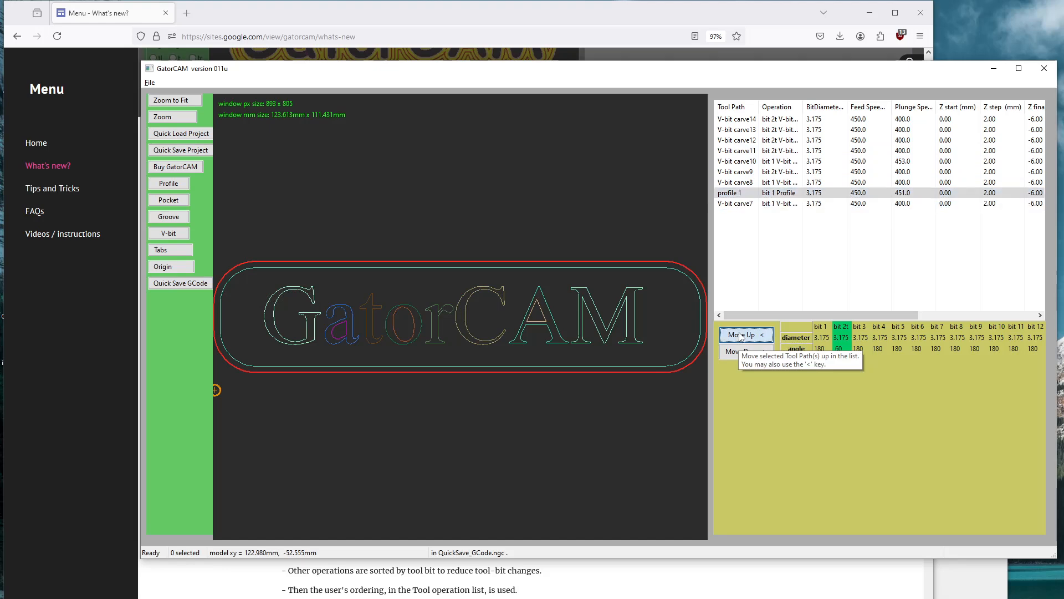
{"action": "left_click", "coordinate": [743, 335]}
{"action": "left_click", "coordinate": [743, 335]}
{"action": "left_click", "coordinate": [742, 335]}
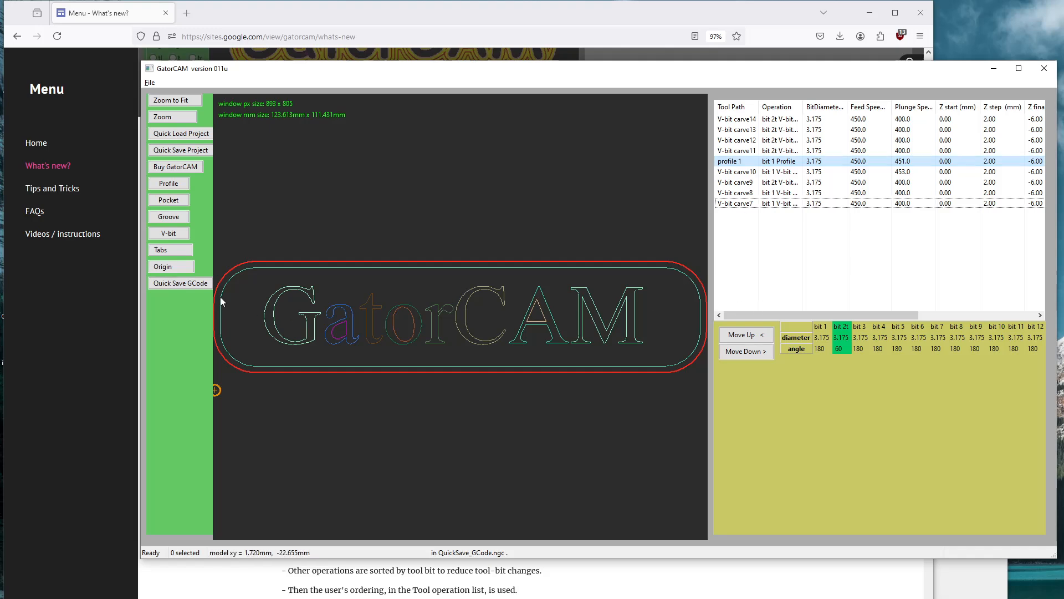
{"action": "left_click", "coordinate": [207, 284]}
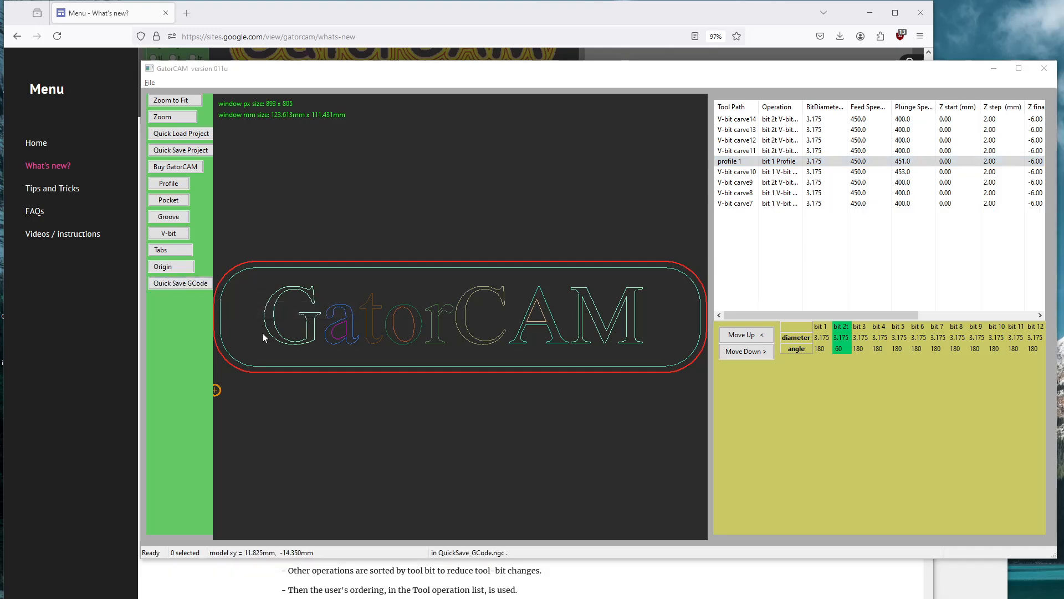
Switch to CAMotics and rerun the simulation of QuickSave_GCode.ngc.
{"action": "key", "text": "alt+Tab"}
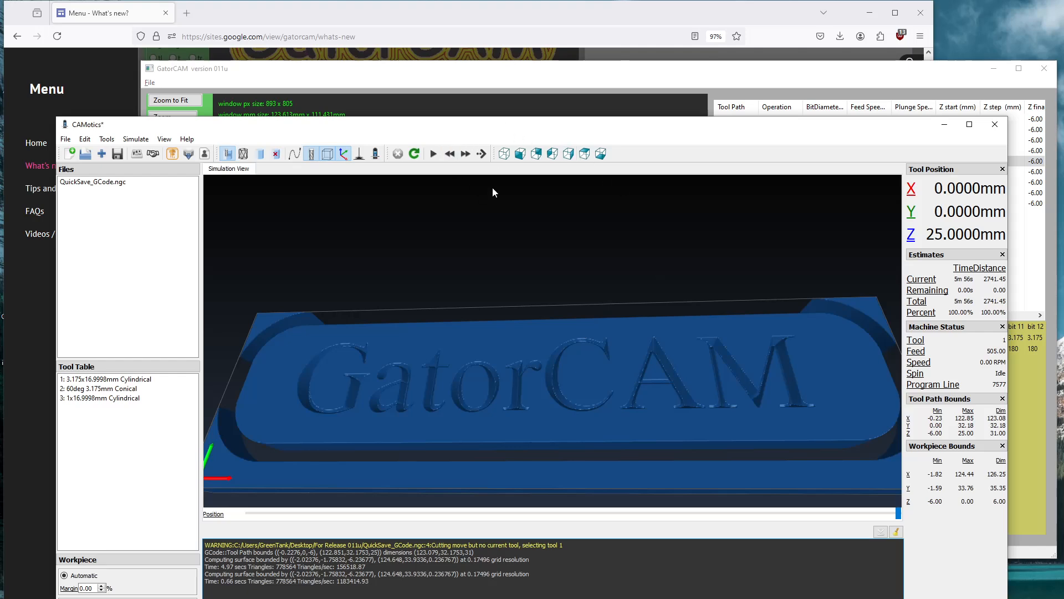
{"action": "left_click", "coordinate": [416, 153]}
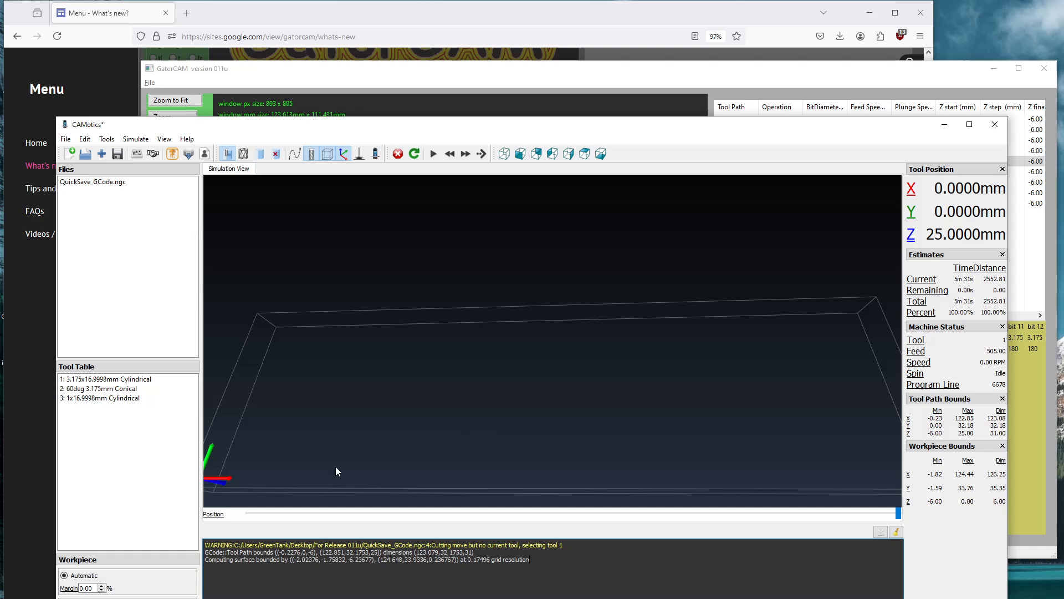
Check tools 1 and 2 in the tool table and scrub the simulation back to about its midpoint.
{"action": "left_click", "coordinate": [93, 379]}
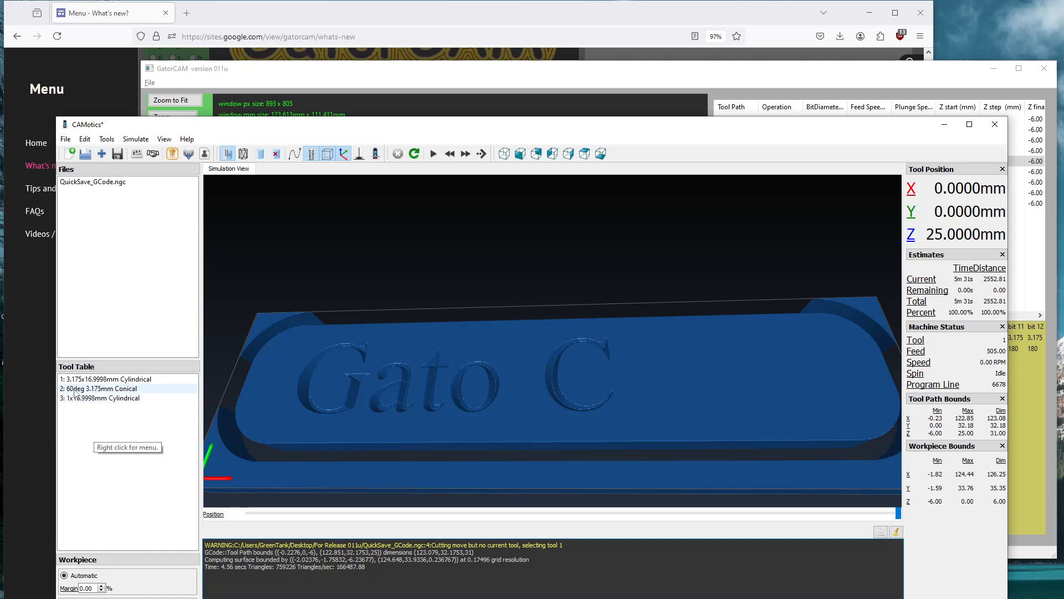
{"action": "left_click", "coordinate": [76, 389]}
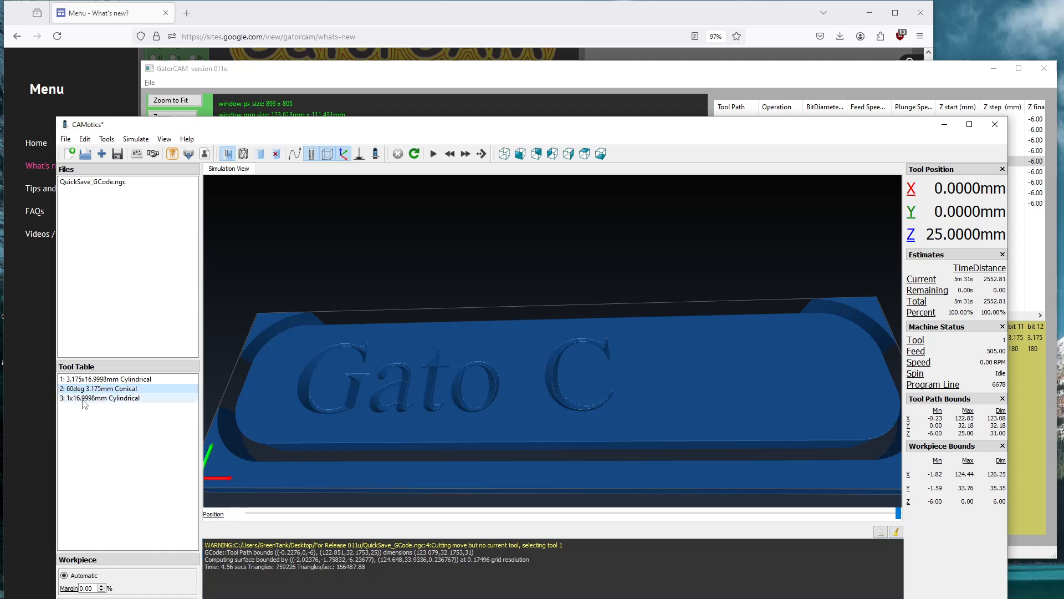
{"action": "left_click", "coordinate": [87, 380]}
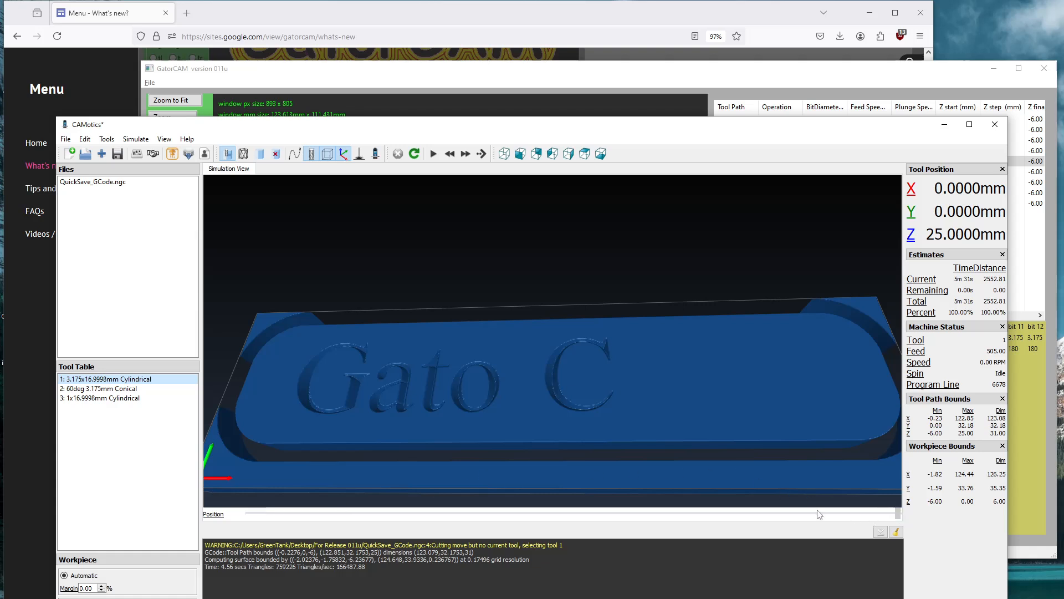
{"action": "left_click", "coordinate": [676, 514]}
{"action": "left_click_drag", "start_coordinate": [676, 517], "coordinate": [557, 515]}
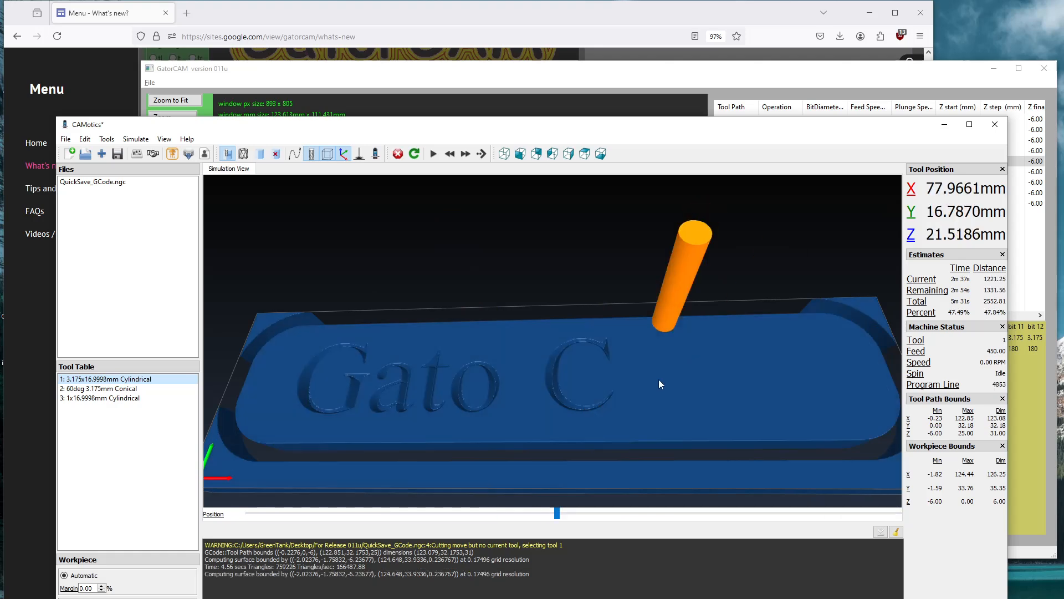
Switch to GatorCAM, assign bit 2t to tool paths V-bit carve10 through V-bit carve7, and check their V-bit angles.
{"action": "left_click", "coordinate": [883, 80]}
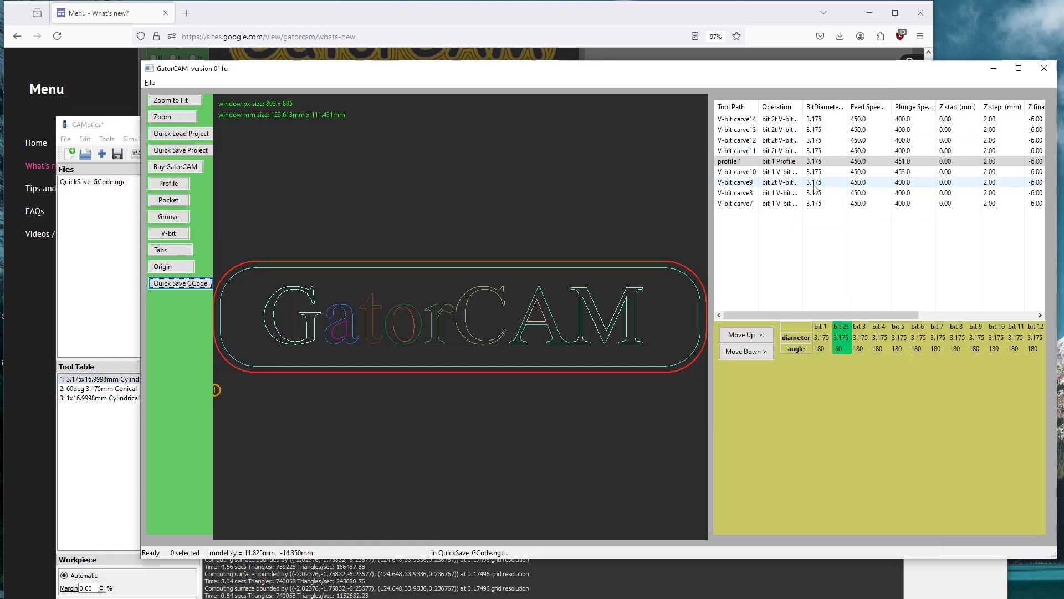
{"action": "left_click", "coordinate": [778, 173]}
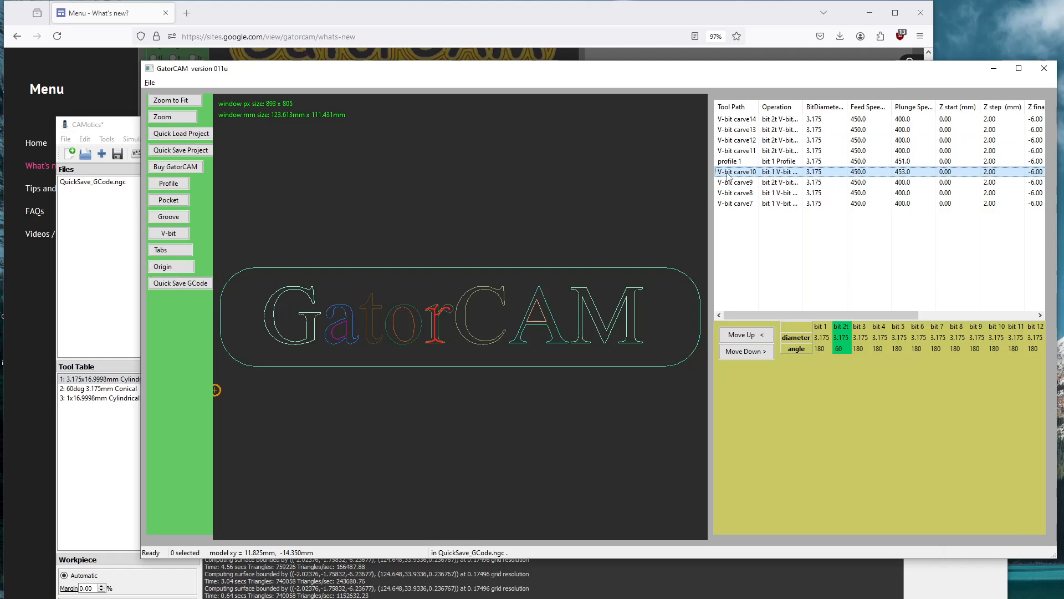
{"action": "left_click", "coordinate": [773, 204], "text": "shift"}
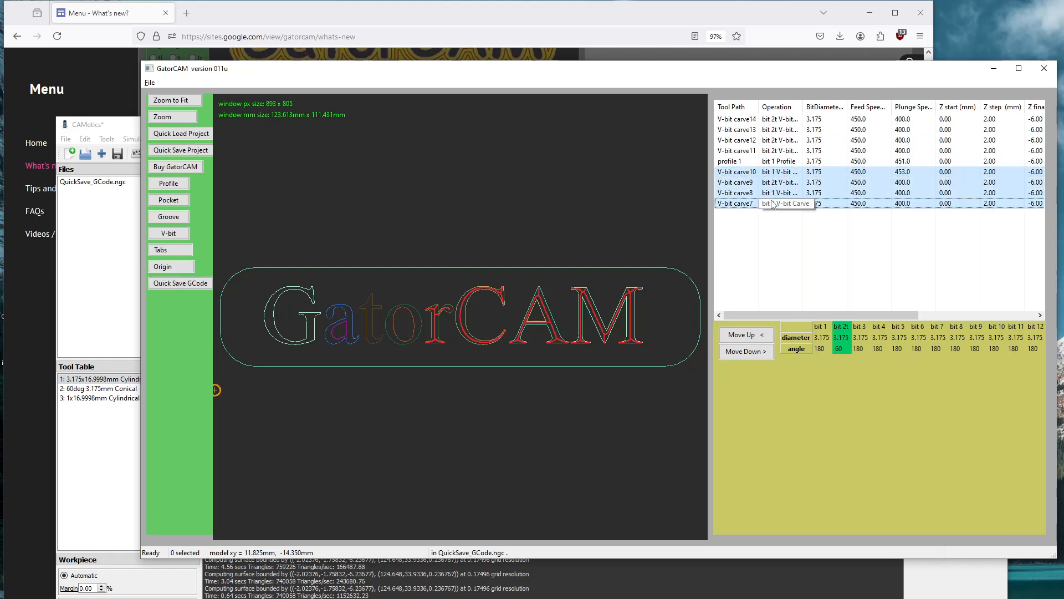
{"action": "left_click", "coordinate": [841, 330]}
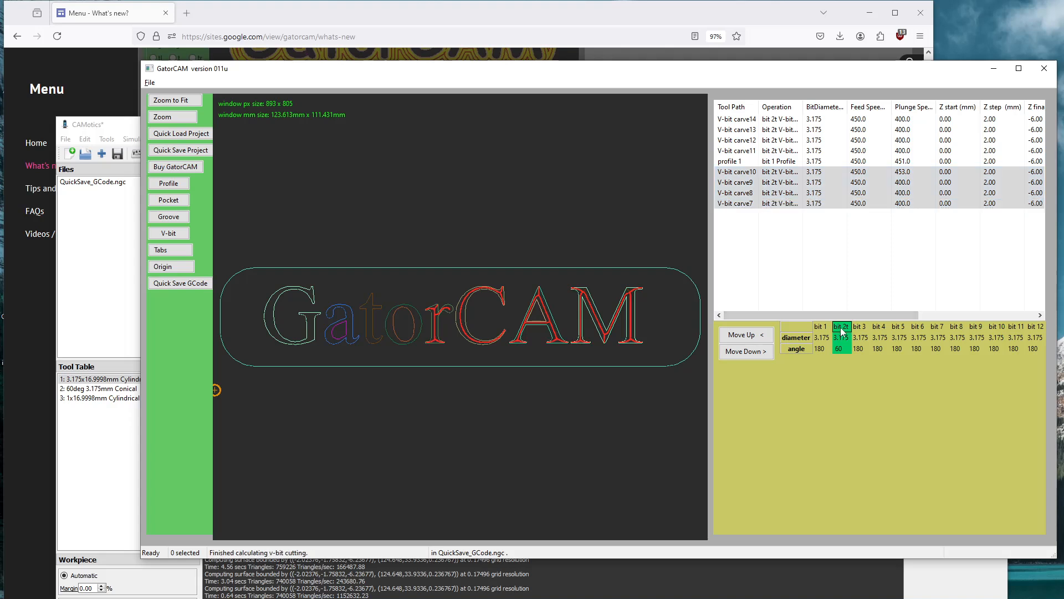
{"action": "left_click_drag", "start_coordinate": [804, 314], "coordinate": [933, 291]}
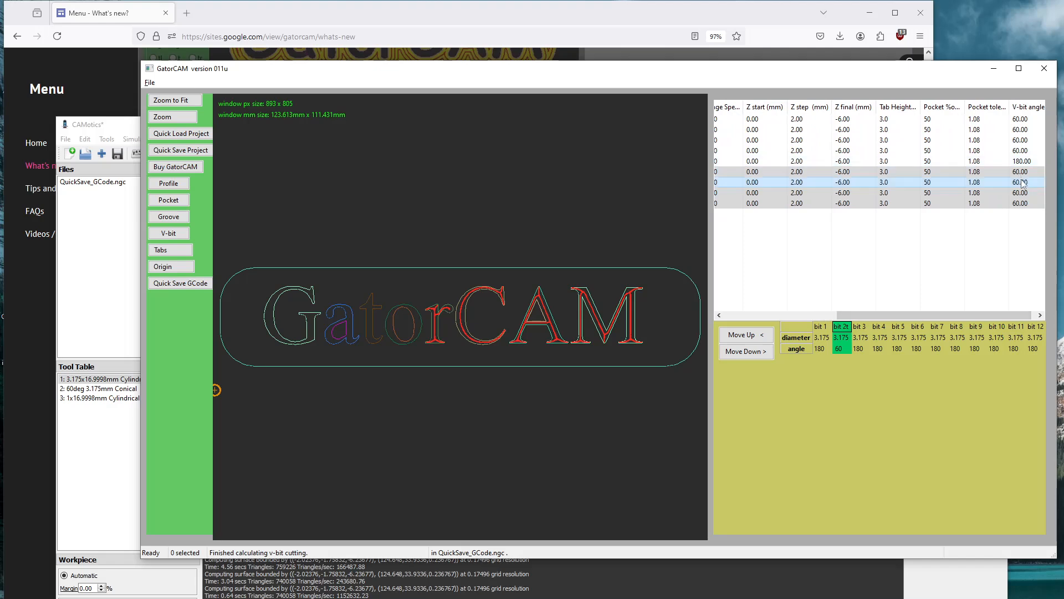
Try bit 1 on the four selected V-bit tool paths, compare their V-bit angles, and restore bit 2t.
{"action": "left_click", "coordinate": [823, 328]}
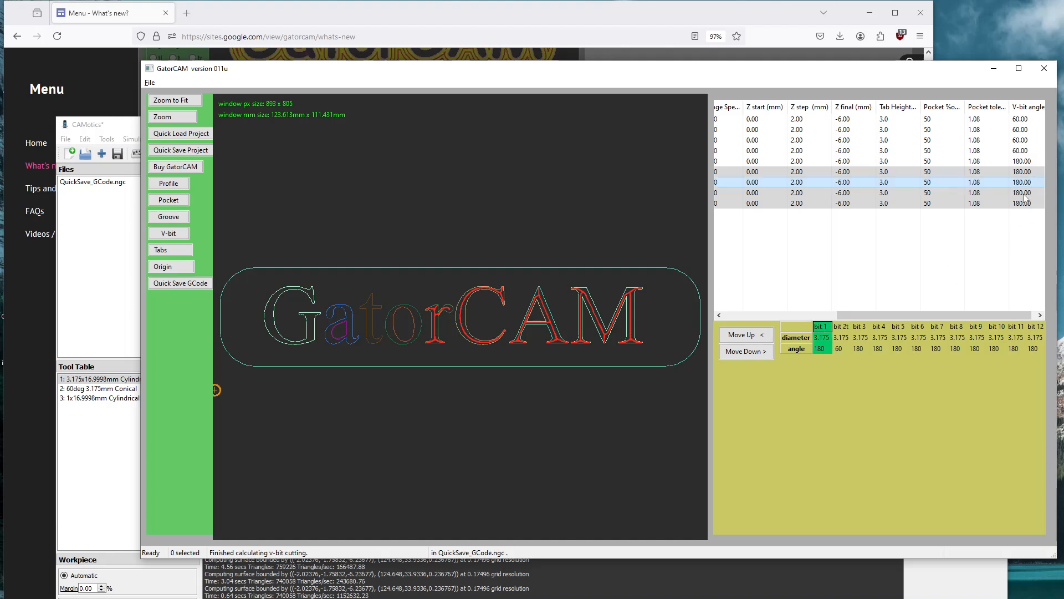
{"action": "left_click", "coordinate": [842, 328]}
{"action": "left_click_drag", "start_coordinate": [868, 313], "coordinate": [756, 301]}
{"action": "left_click", "coordinate": [755, 262]}
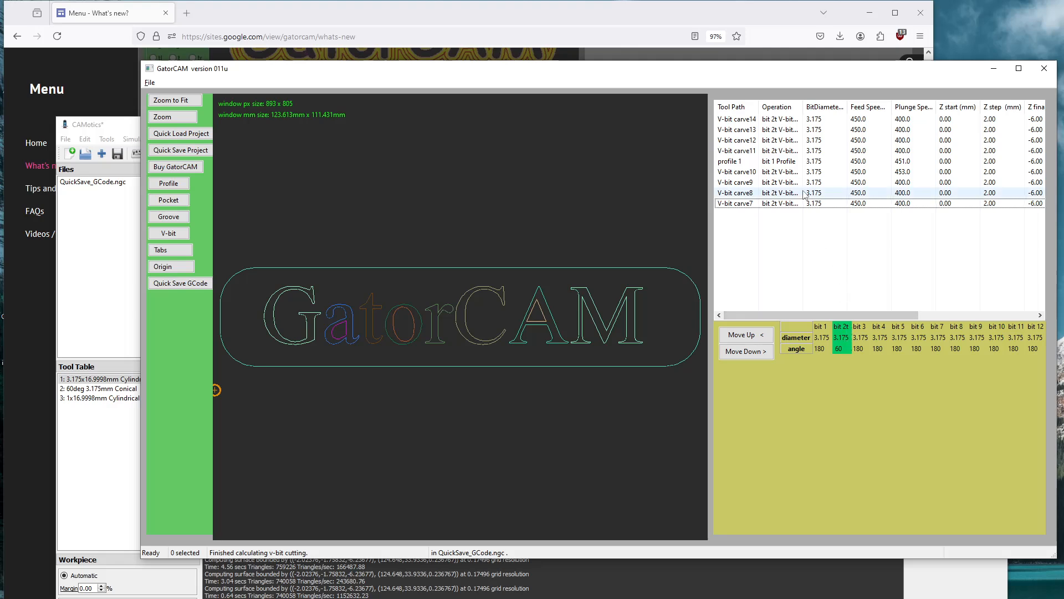
Apply the slow feed preset from the feed and depth parameter table to the V-bit carve8 tool path.
{"action": "double_click", "coordinate": [774, 194]}
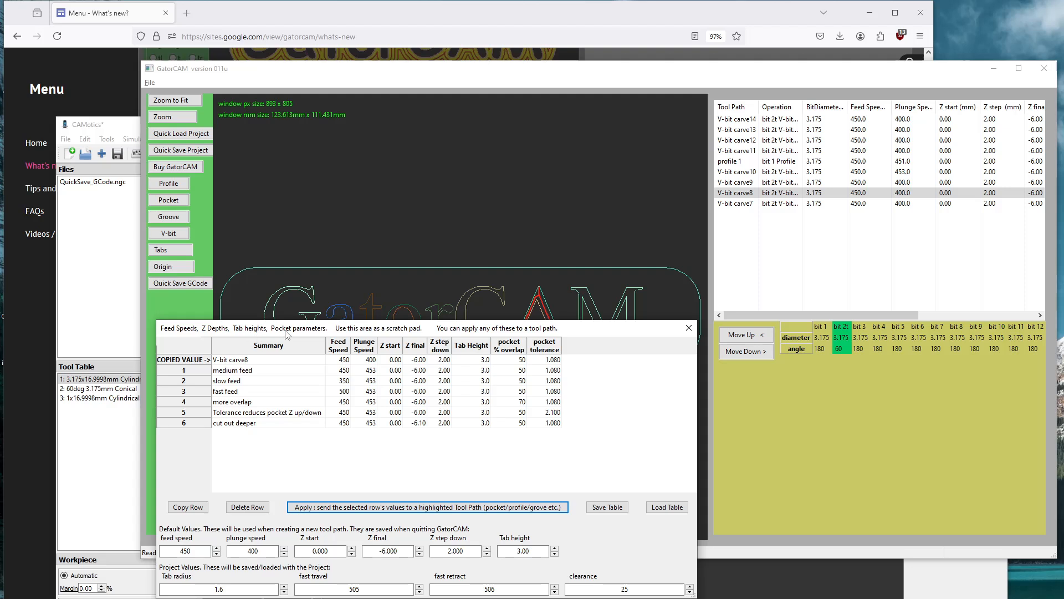
{"action": "left_click", "coordinate": [287, 371]}
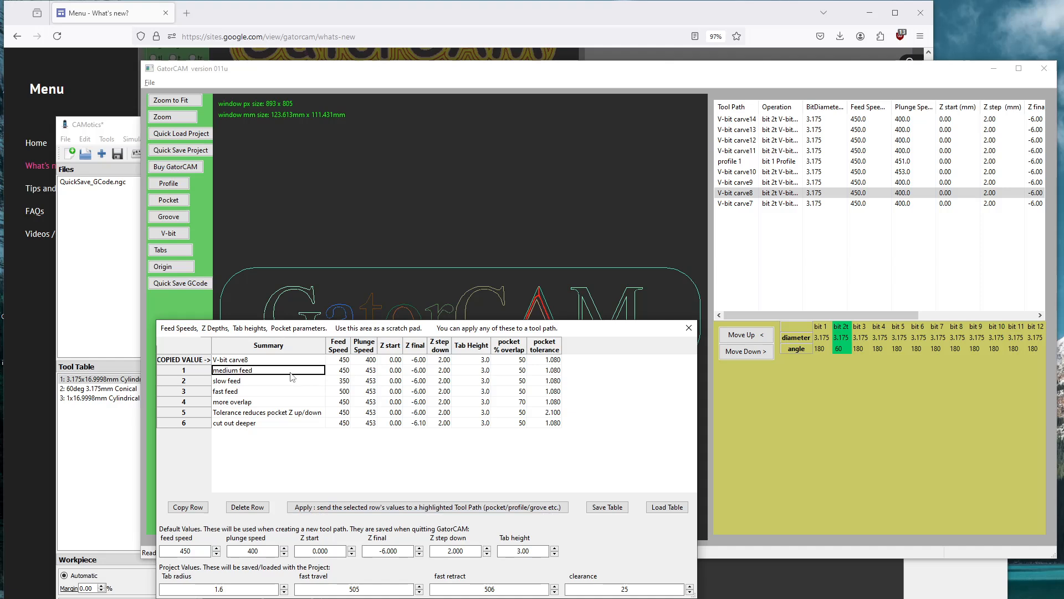
{"action": "left_click", "coordinate": [199, 381]}
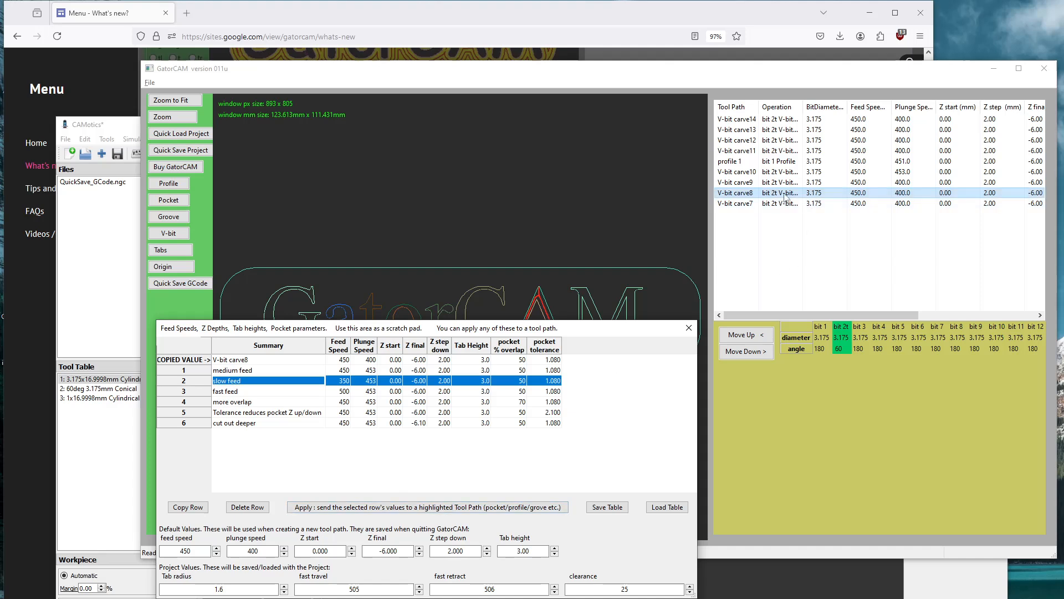
{"action": "left_click", "coordinate": [451, 508]}
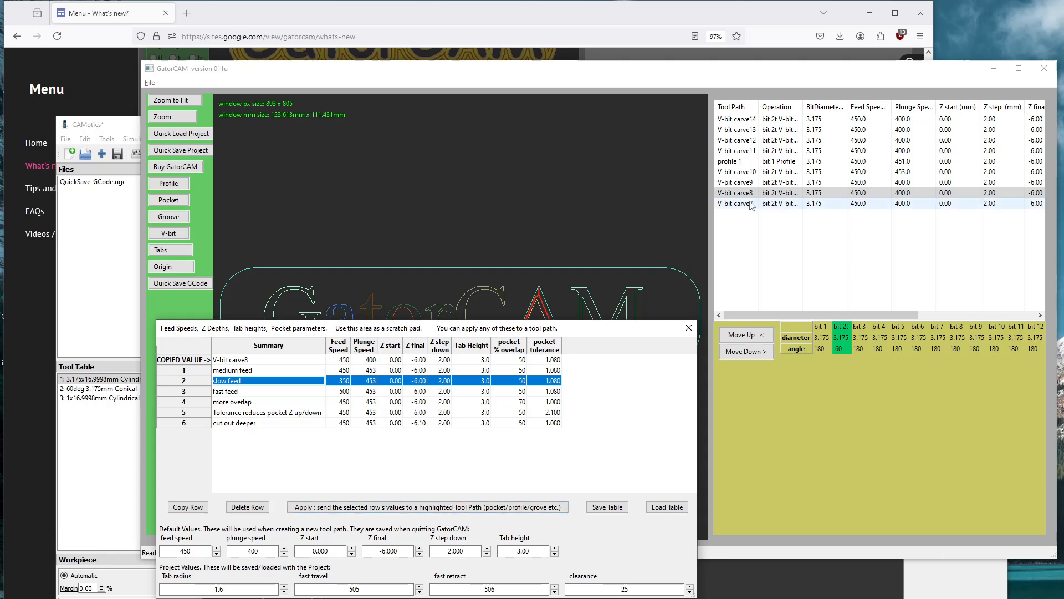
{"action": "left_click", "coordinate": [472, 509]}
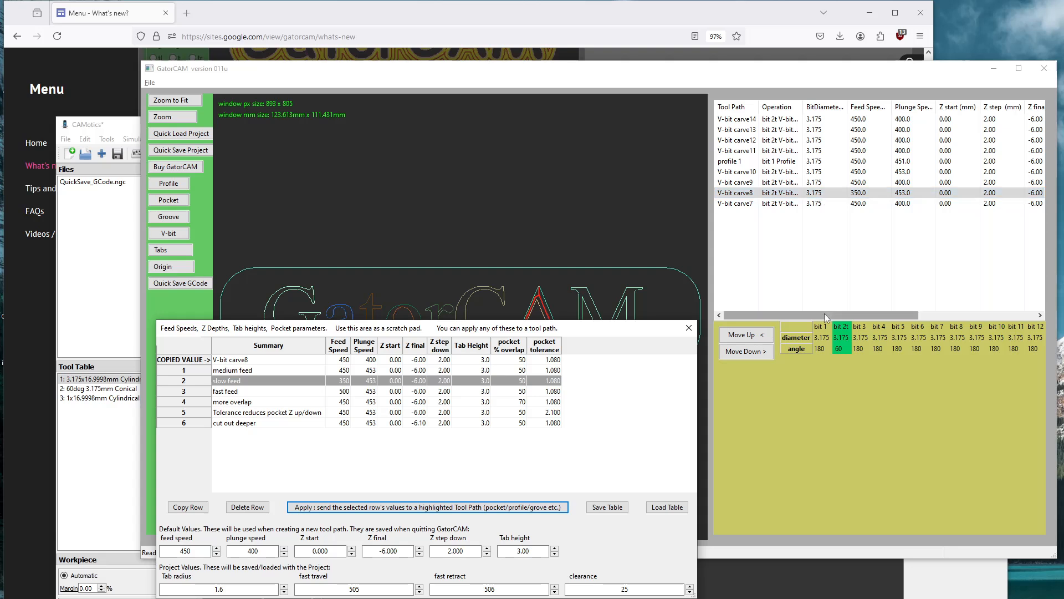
{"action": "left_click_drag", "start_coordinate": [824, 314], "coordinate": [851, 319]}
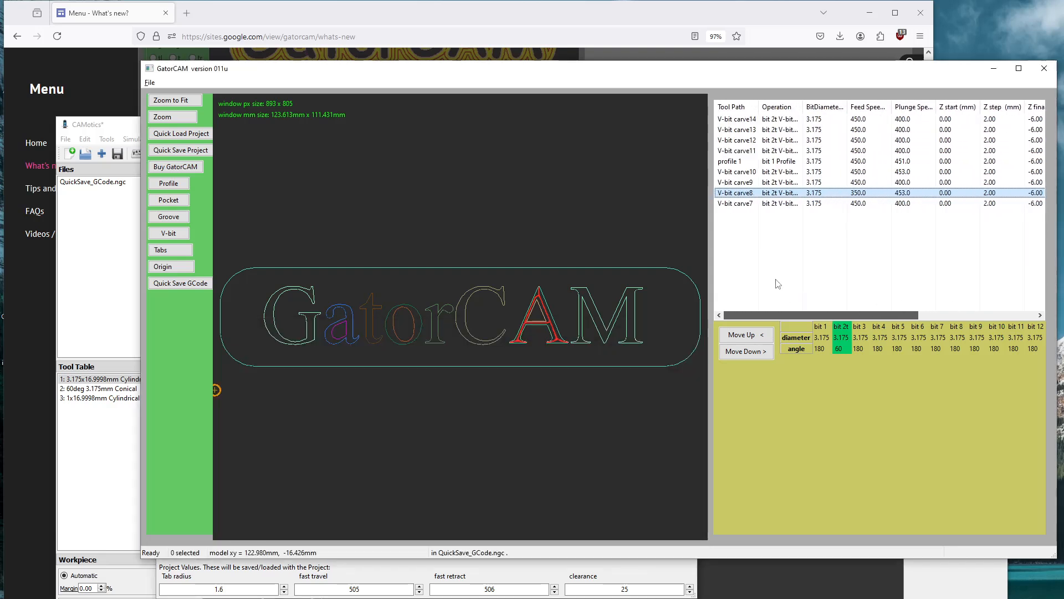
Quick-save the G-code, switch to CAMotics and rerun the simulation of QuickSave_GCode.ngc.
{"action": "left_click", "coordinate": [200, 285]}
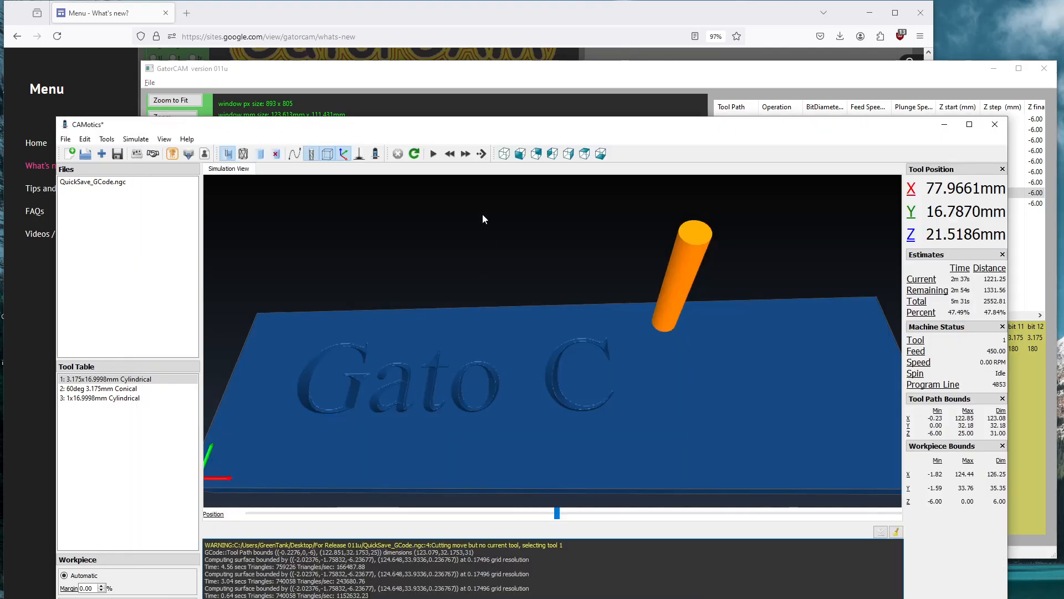
{"action": "left_click", "coordinate": [414, 154]}
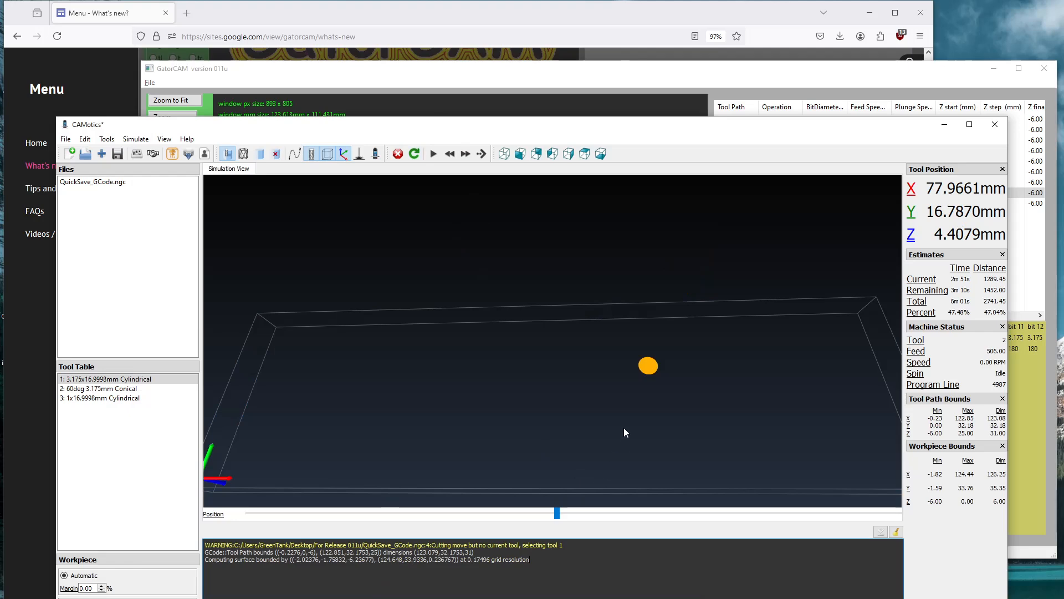
{"action": "left_click_drag", "start_coordinate": [624, 432], "coordinate": [629, 358]}
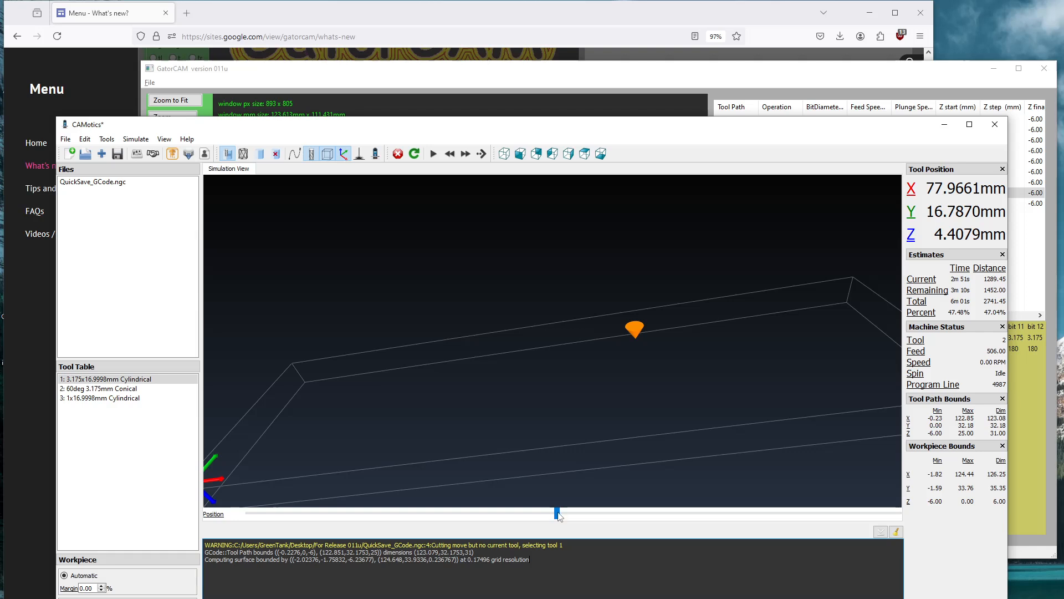
Scrub the simulation to its end and inspect the carved lettering and the profile cut around it.
{"action": "left_click", "coordinate": [617, 512]}
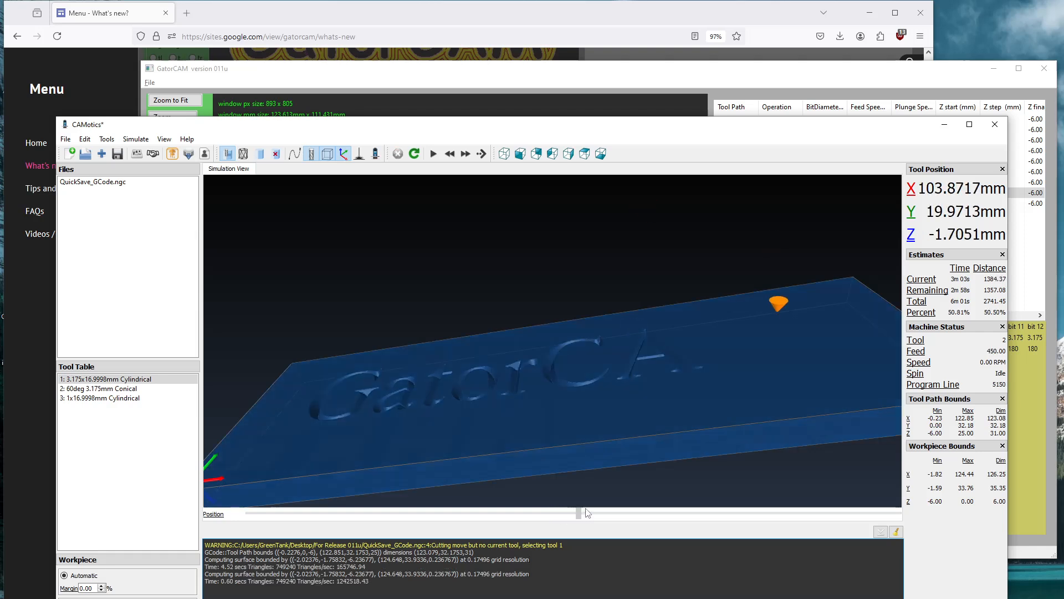
{"action": "left_click", "coordinate": [618, 513]}
{"action": "left_click_drag", "start_coordinate": [650, 395], "coordinate": [654, 399]}
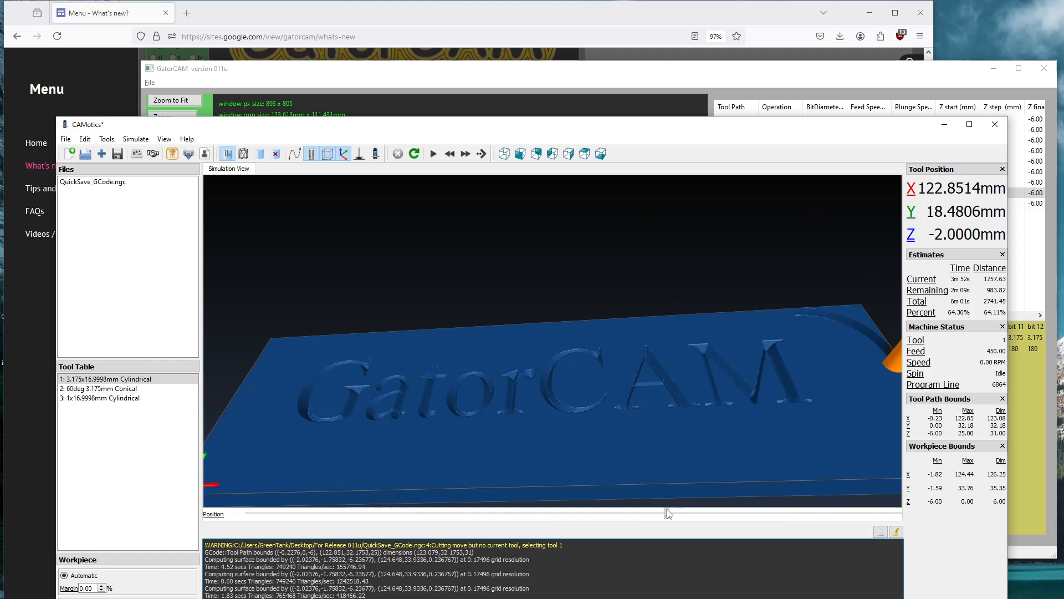
{"action": "left_click_drag", "start_coordinate": [666, 513], "coordinate": [900, 518]}
{"action": "left_click_drag", "start_coordinate": [591, 345], "coordinate": [597, 386]}
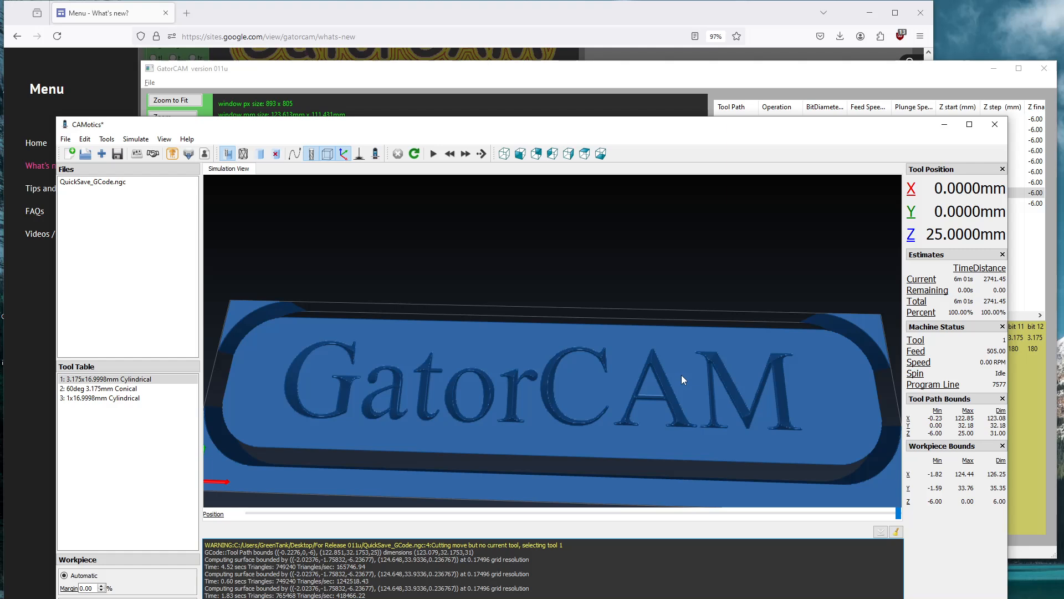
Switch to GatorCAM, highlight the profile 1 tool path, and compare it with the finished simulation in CAMotics.
{"action": "left_click", "coordinate": [813, 74]}
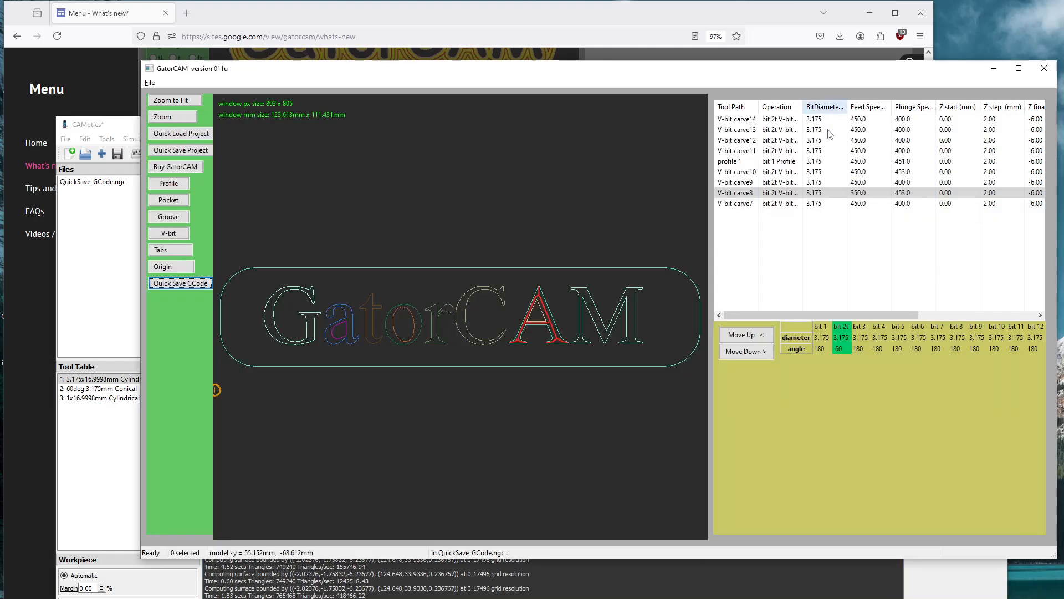
{"action": "left_click", "coordinate": [743, 164]}
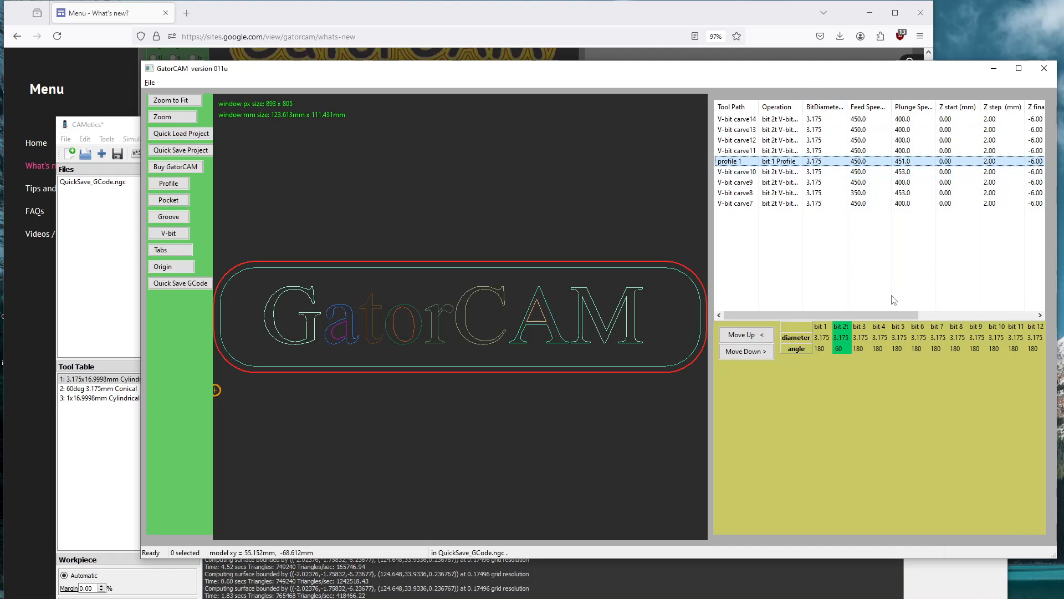
{"action": "mouse_move", "coordinate": [887, 314]}
{"action": "left_mouse_down"}
{"action": "mouse_move", "coordinate": [905, 315]}
{"action": "mouse_move", "coordinate": [875, 312]}
{"action": "left_mouse_up"}
{"action": "left_click", "coordinate": [565, 563]}
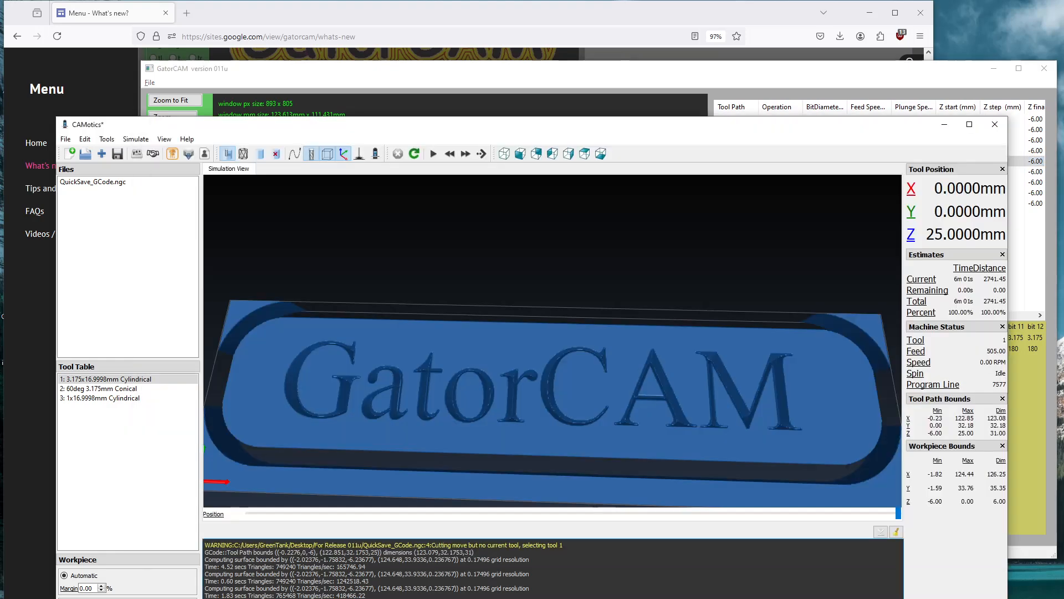
{"action": "left_click", "coordinate": [1020, 441]}
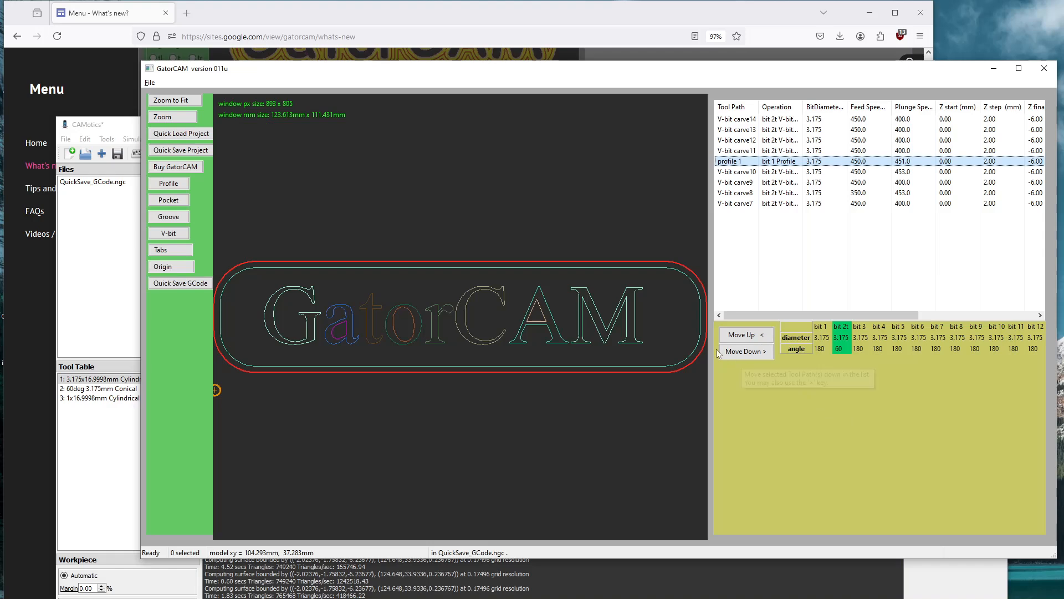
Demonstrate multi-shape selection by selecting the letters a and t together, followed by all shapes in the drawing.
{"action": "left_click", "coordinate": [341, 353]}
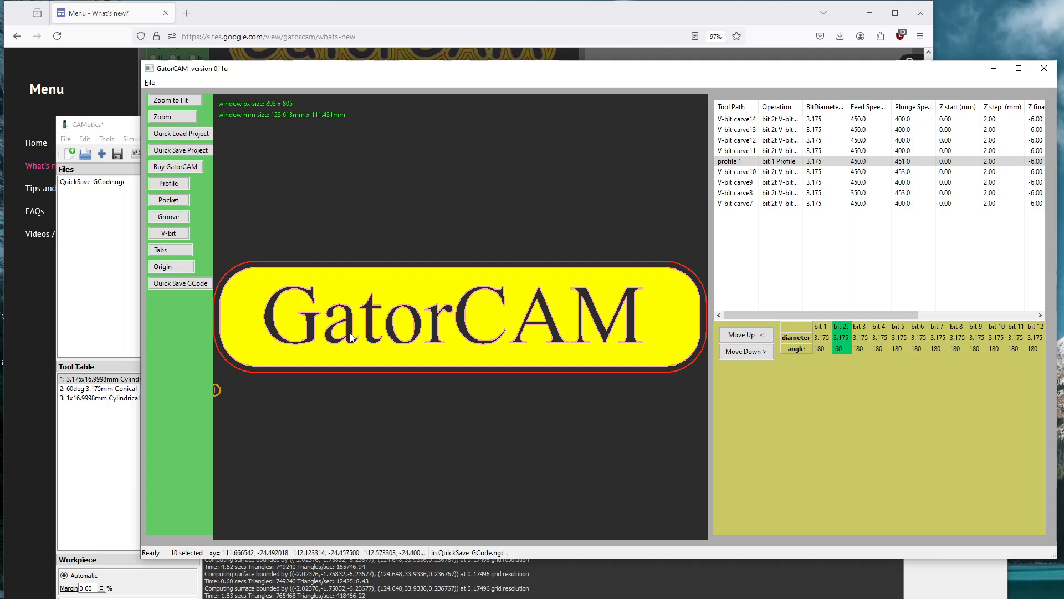
{"action": "left_click", "coordinate": [363, 333], "text": "ctrl"}
{"action": "left_click", "coordinate": [370, 325], "text": "ctrl"}
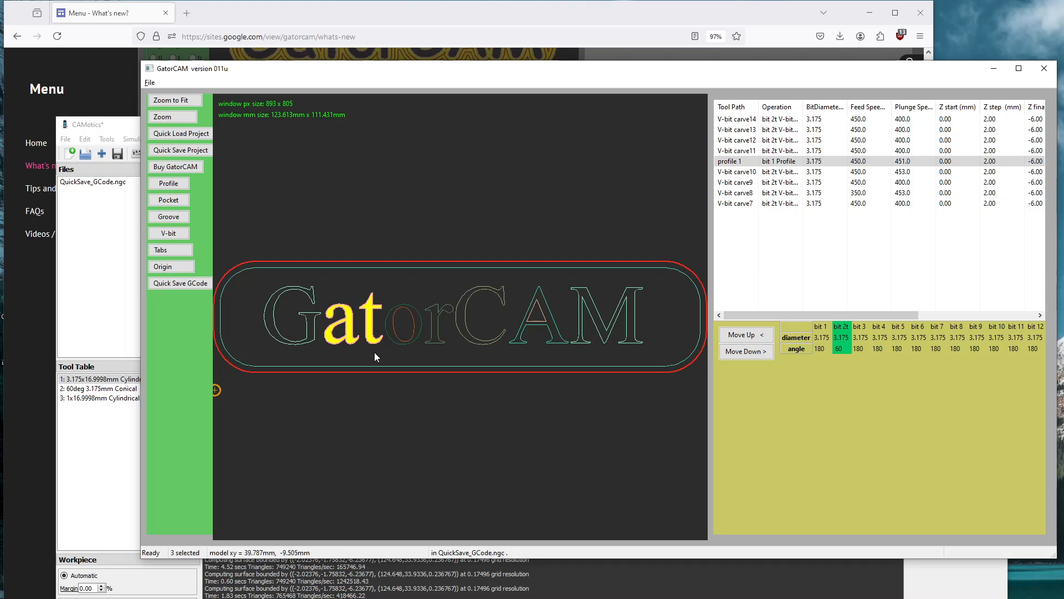
{"action": "key", "text": "ctrl+a"}
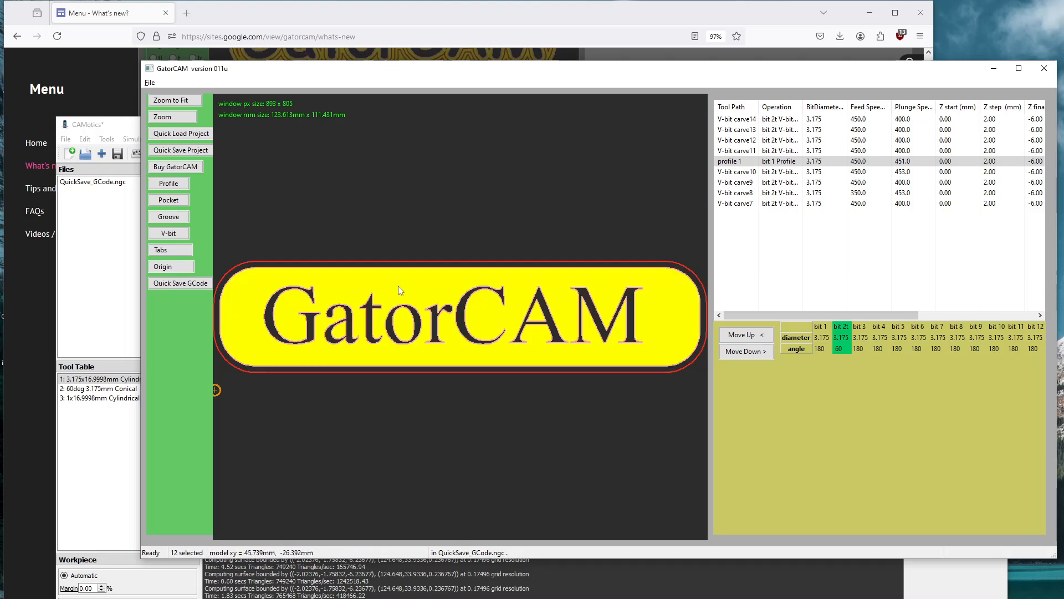
Create a groove tool path with bit 2t from the rounded outer outline alone, and compare it with profile 1.
{"action": "left_click", "coordinate": [398, 284]}
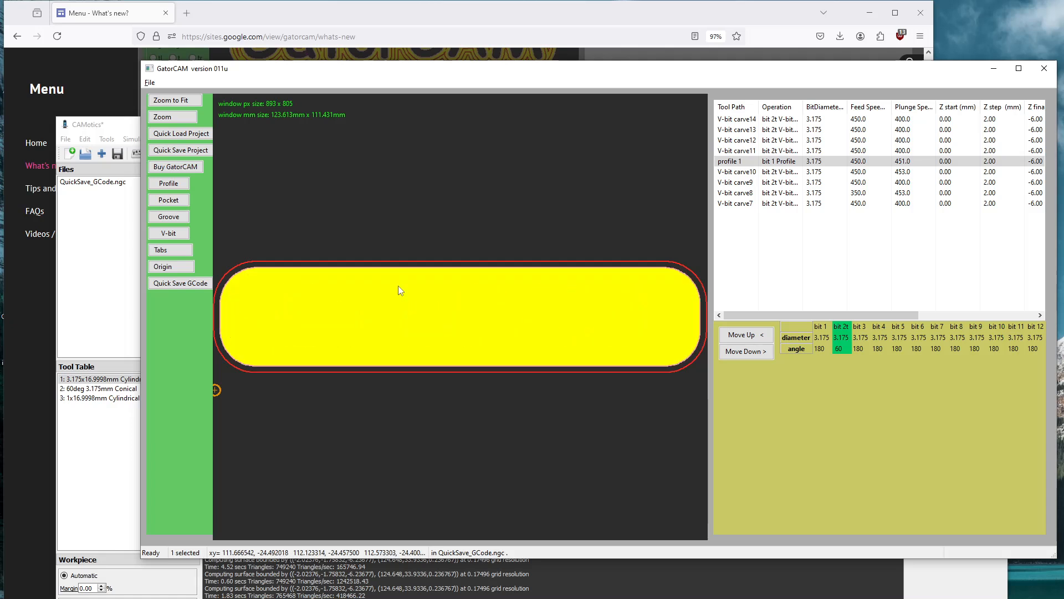
{"action": "left_click", "coordinate": [174, 219]}
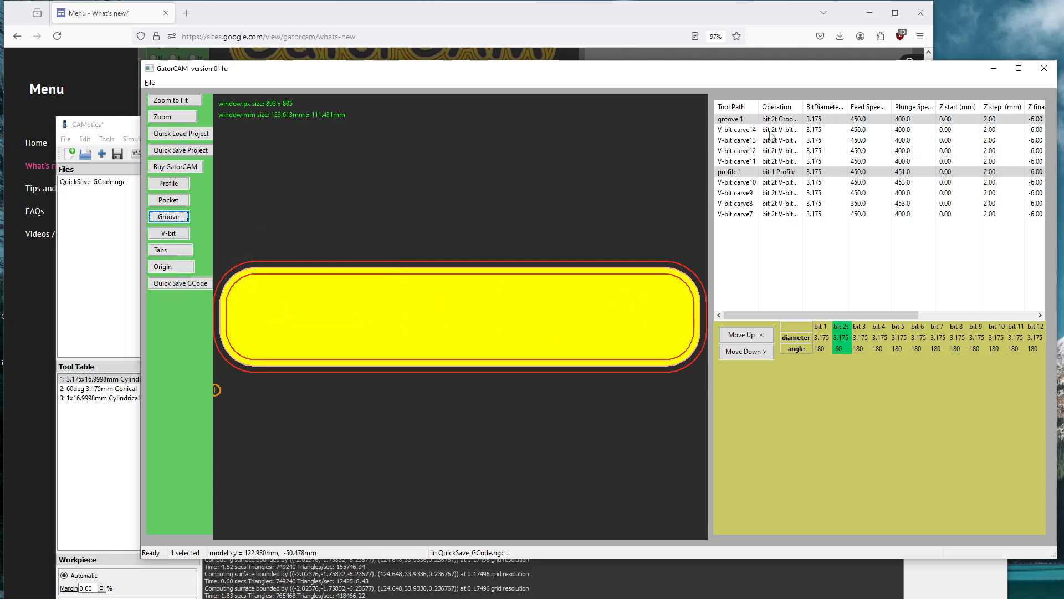
{"action": "left_click", "coordinate": [742, 119]}
{"action": "left_click", "coordinate": [743, 172]}
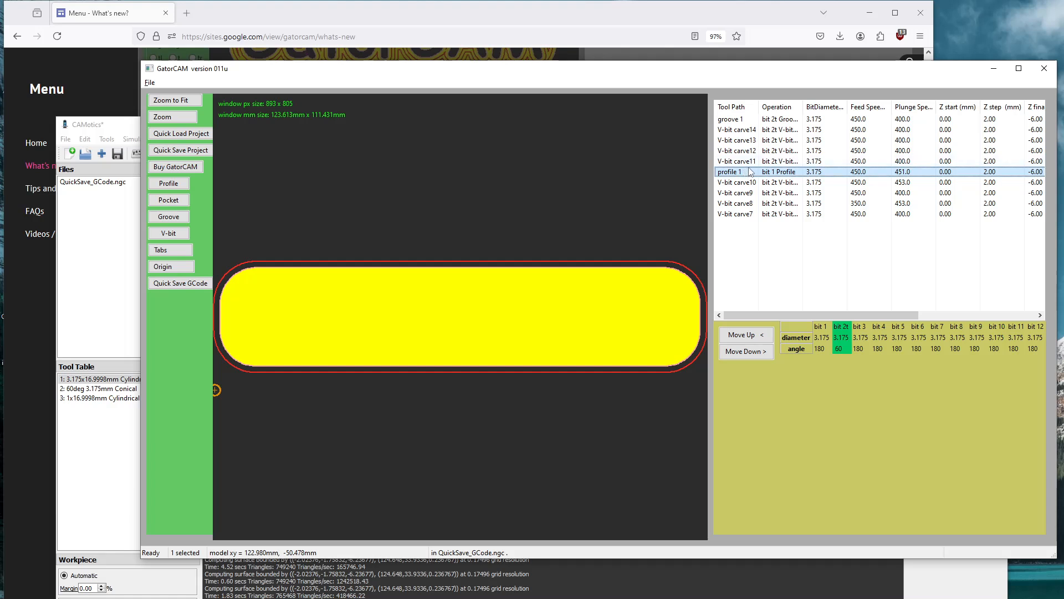
{"action": "left_click", "coordinate": [729, 125]}
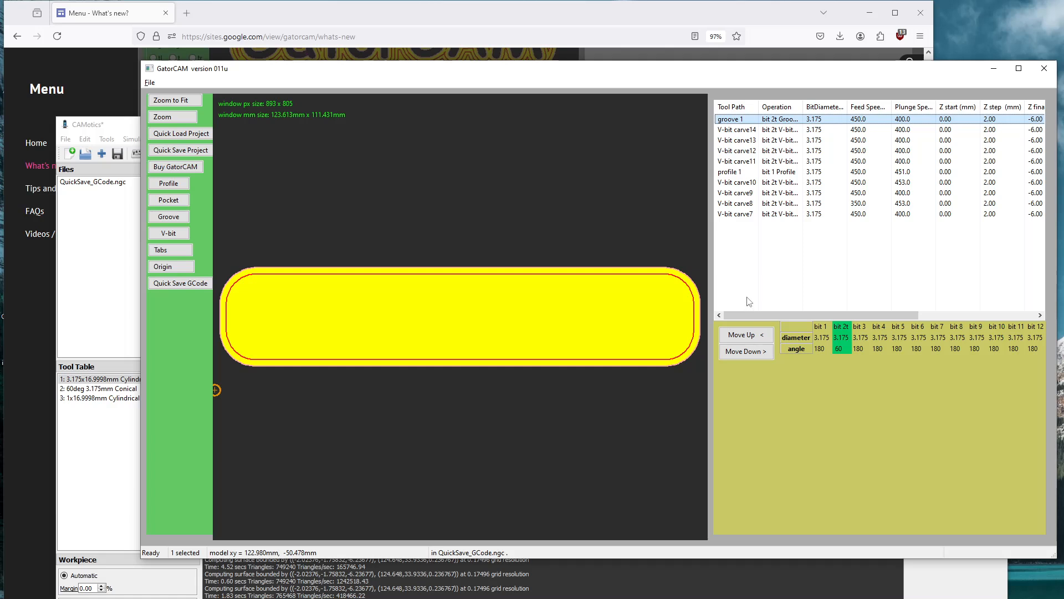
Select the whole range of tool paths from V-bit carve7 up to V-bit carve14, including profile 1.
{"action": "left_click", "coordinate": [750, 280]}
{"action": "left_click", "coordinate": [741, 216]}
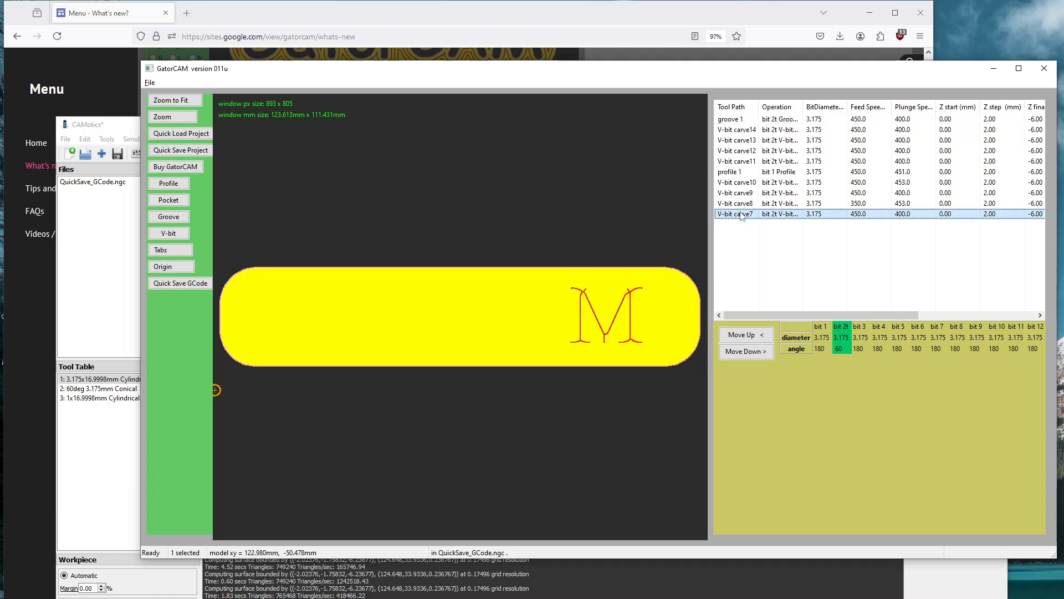
{"action": "left_click", "coordinate": [739, 131], "text": "shift"}
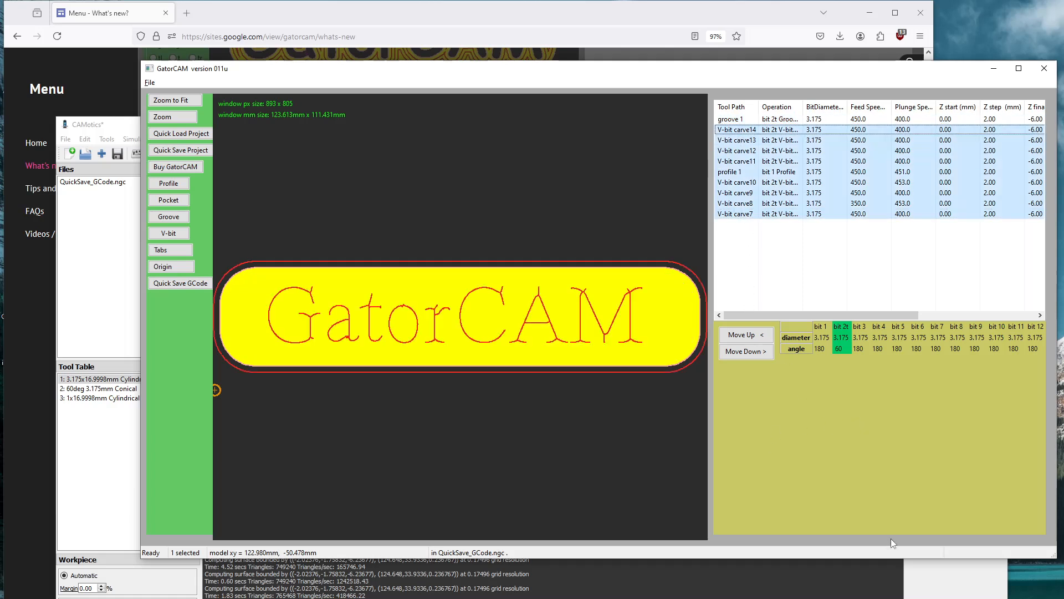